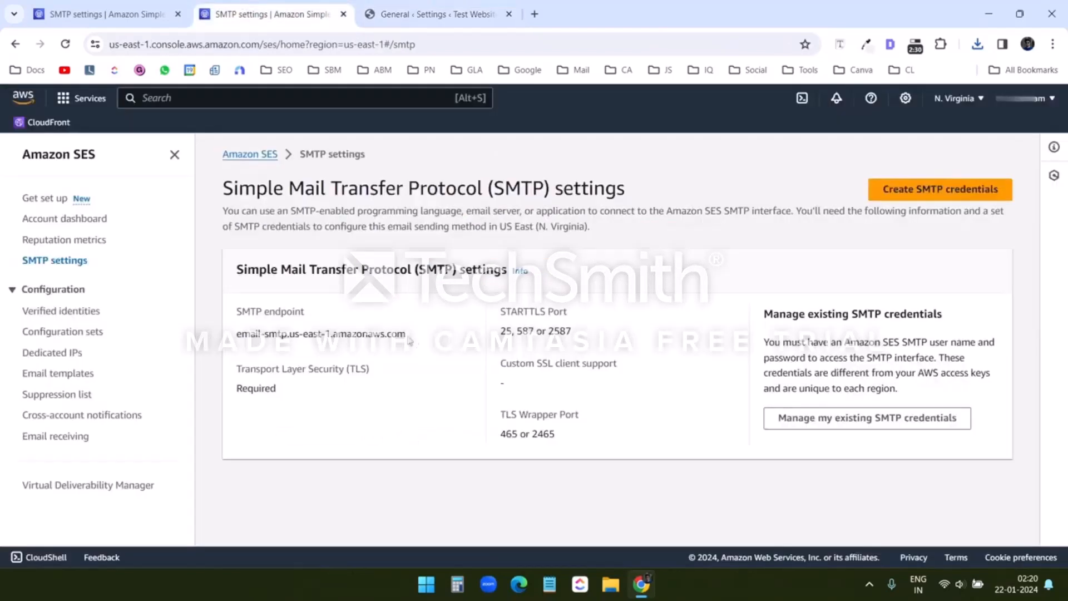
Step: Review the SMTP endpoint and STARTTLS ports in Amazon SES, and copy the SMTP credentials from the downloaded CSV in Excel
left_click_drag(409, 339, 236, 333)
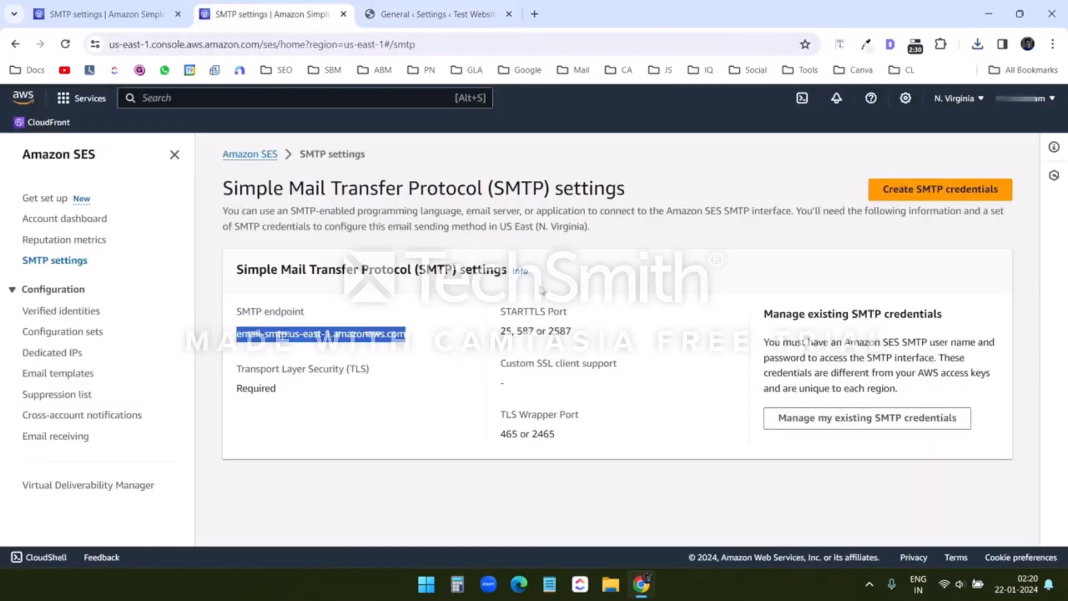
left_click(523, 332)
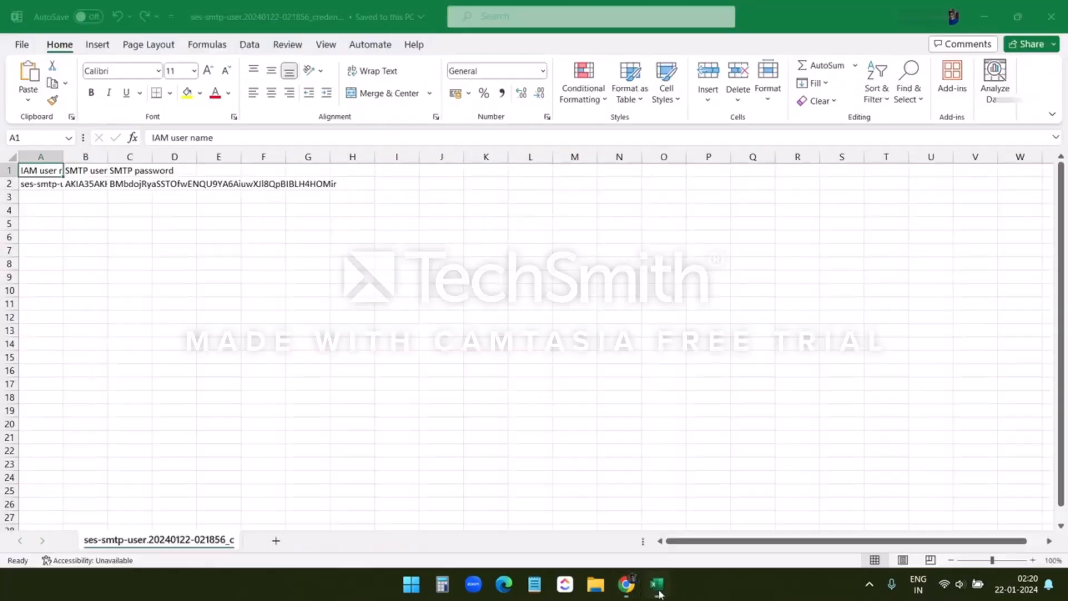
key("ctrl+a")
left_click(225, 186)
key("ctrl+c")
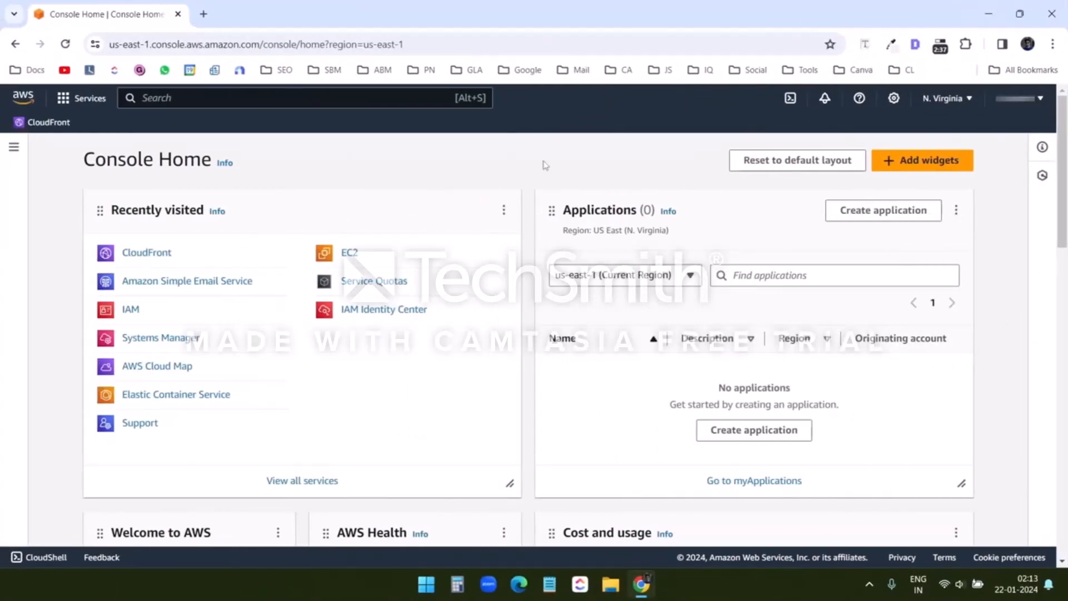
Step: Search the AWS console for "ses", open Amazon Simple Email Service and go to its verified identities
left_click(350, 97)
type("ses")
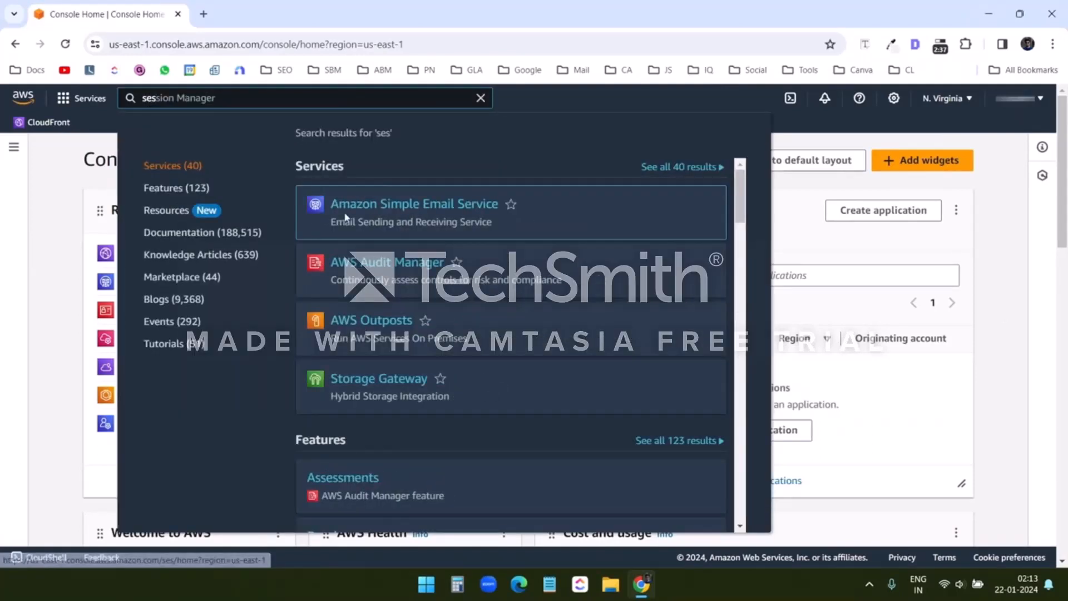
left_click(426, 211)
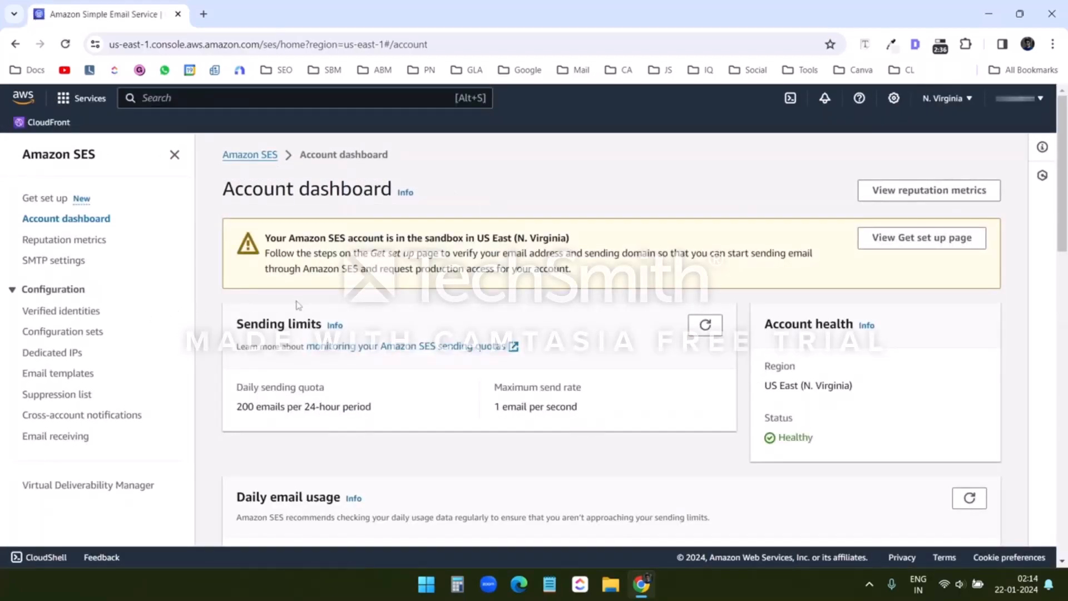
left_click(61, 321)
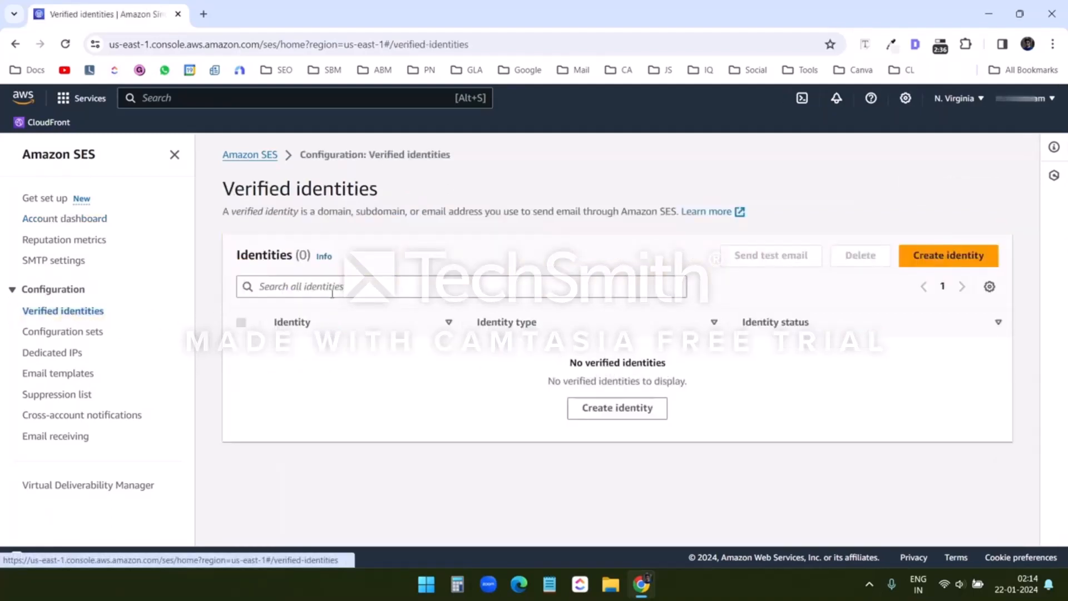
Step: Start a new identity of type Email address and enter the website's sender email address
left_click(930, 256)
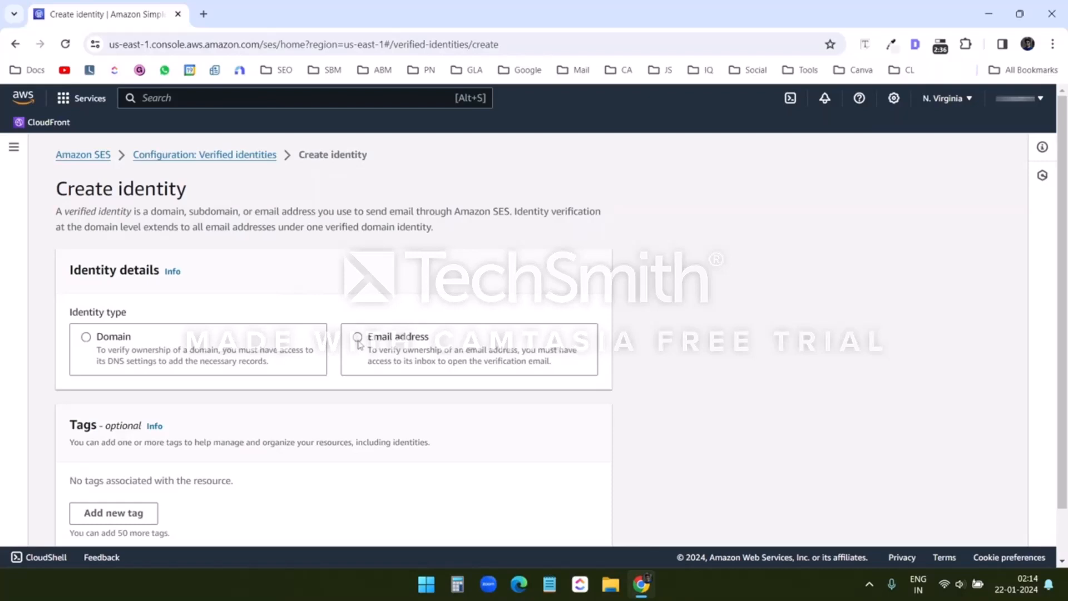
scroll(448, 288, "down", 1)
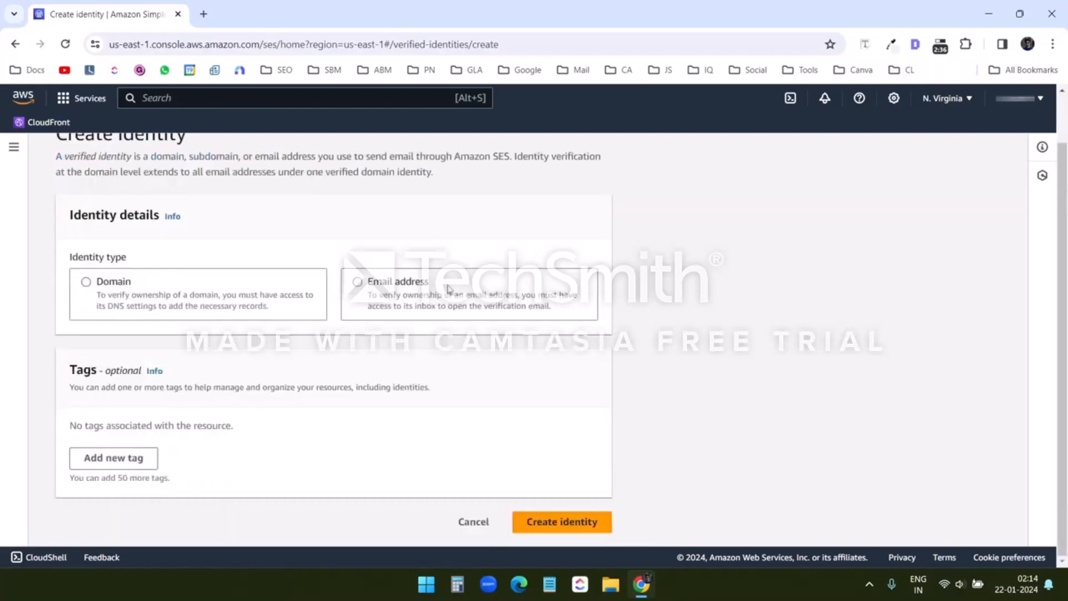
left_click(357, 283)
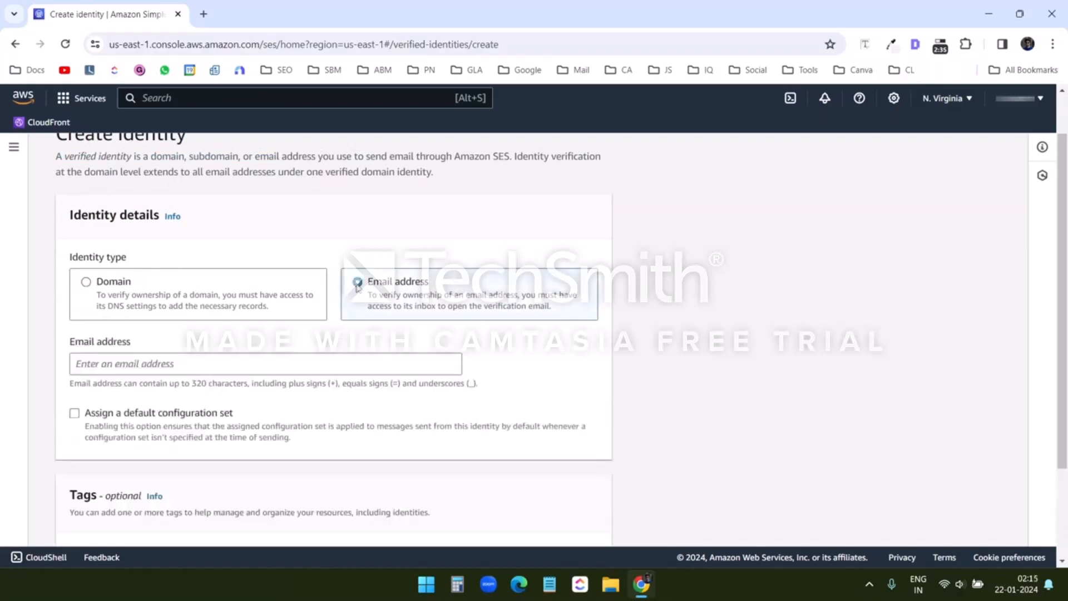
left_click(202, 361)
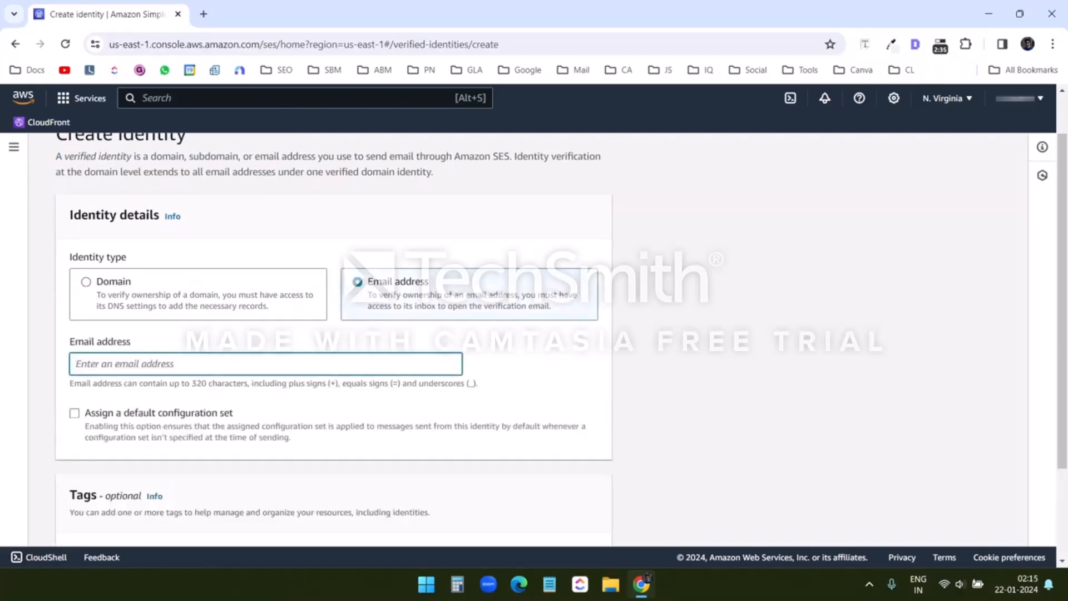
key("ctrl+v")
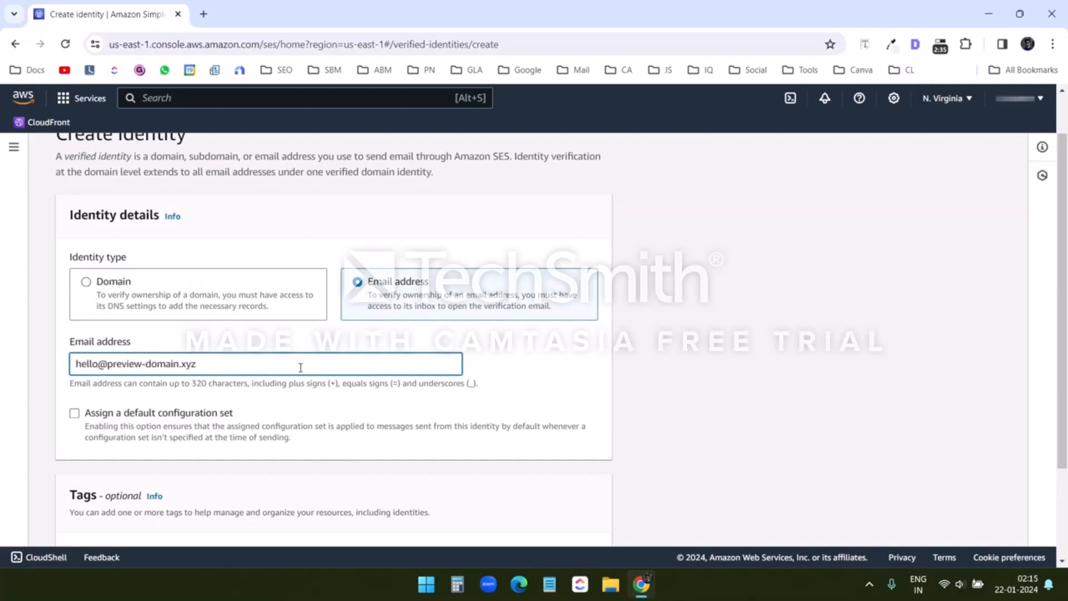
Step: Assign my-first-configuration-set as the default configuration set and create the sender email identity
left_click(74, 414)
scroll(270, 417, "down", 3)
left_click(274, 309)
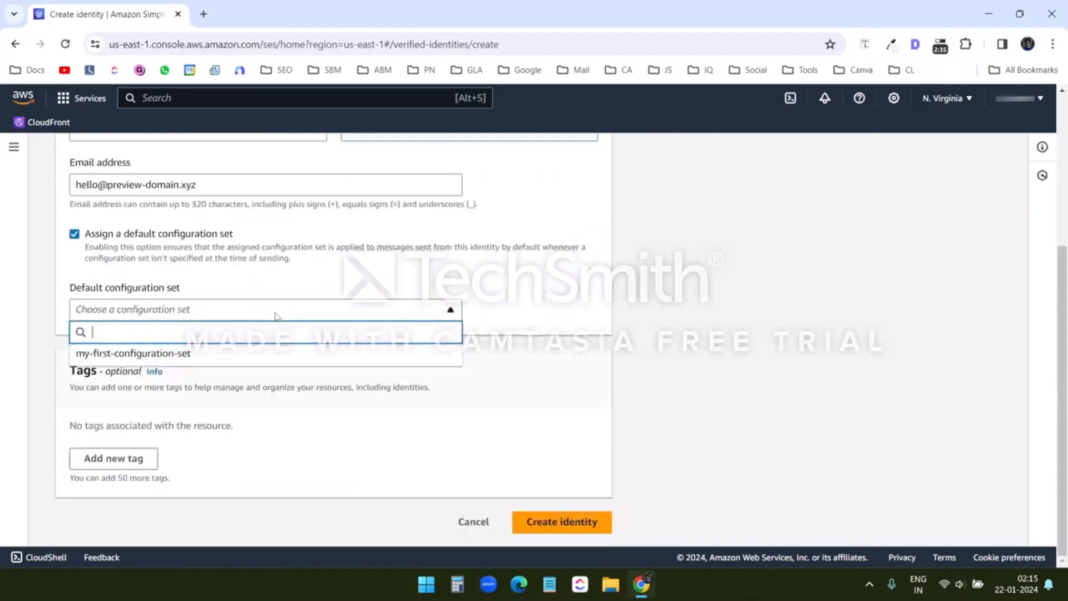
left_click(204, 356)
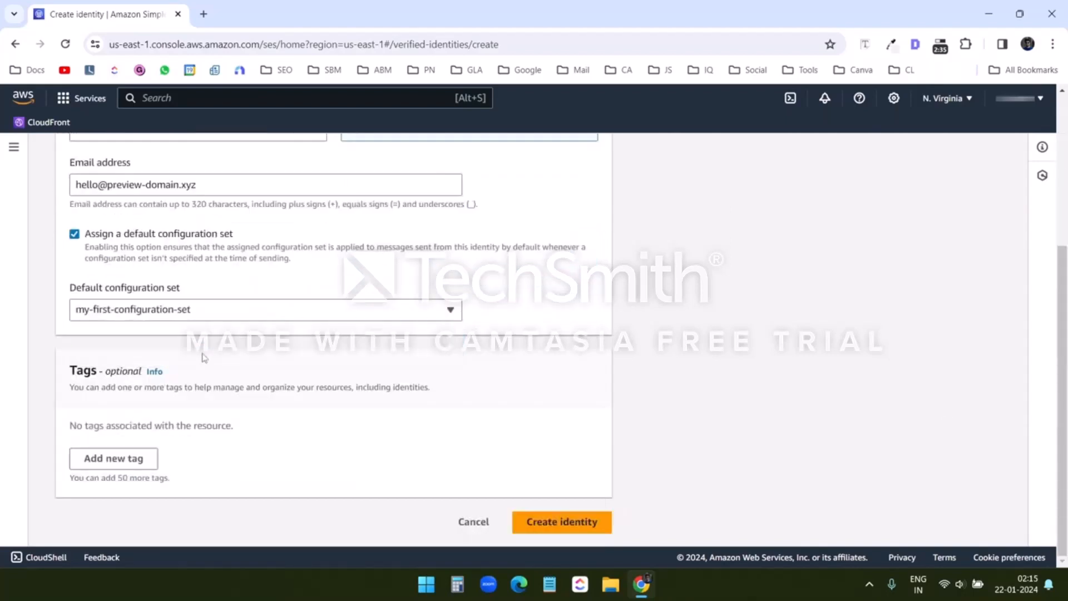
left_click(563, 523)
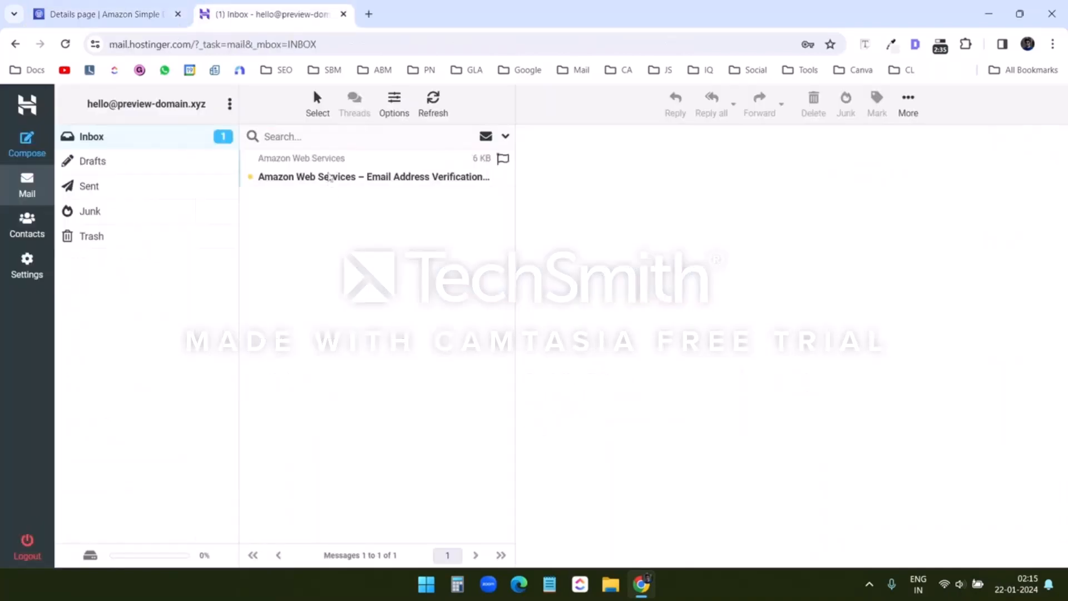
Step: Verify the sender address through the link in the Amazon Web Services email and reload the identity's details in SES
left_click(330, 177)
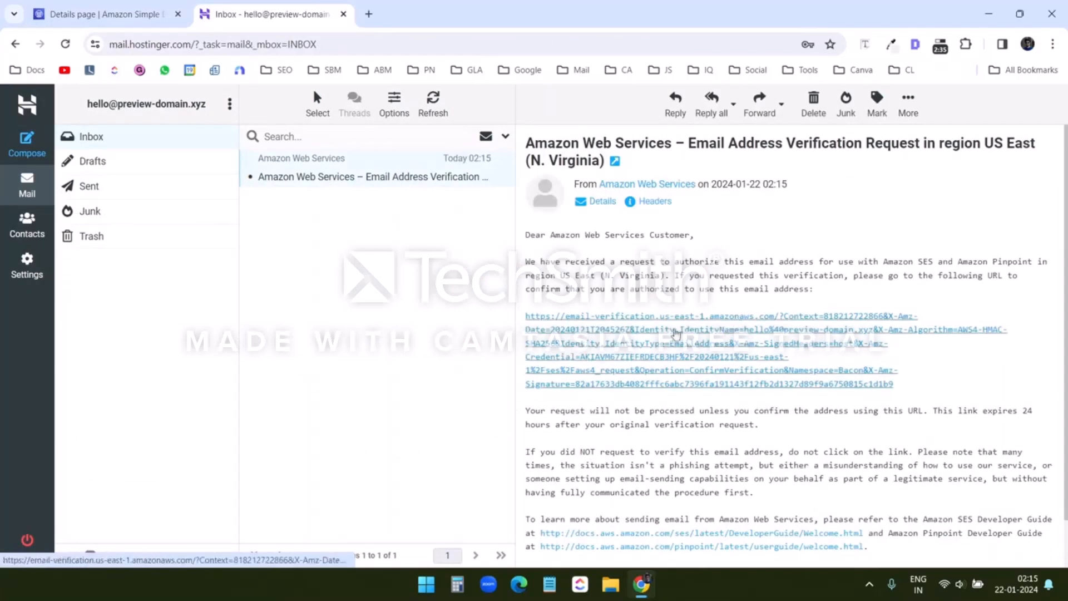
left_click(672, 333)
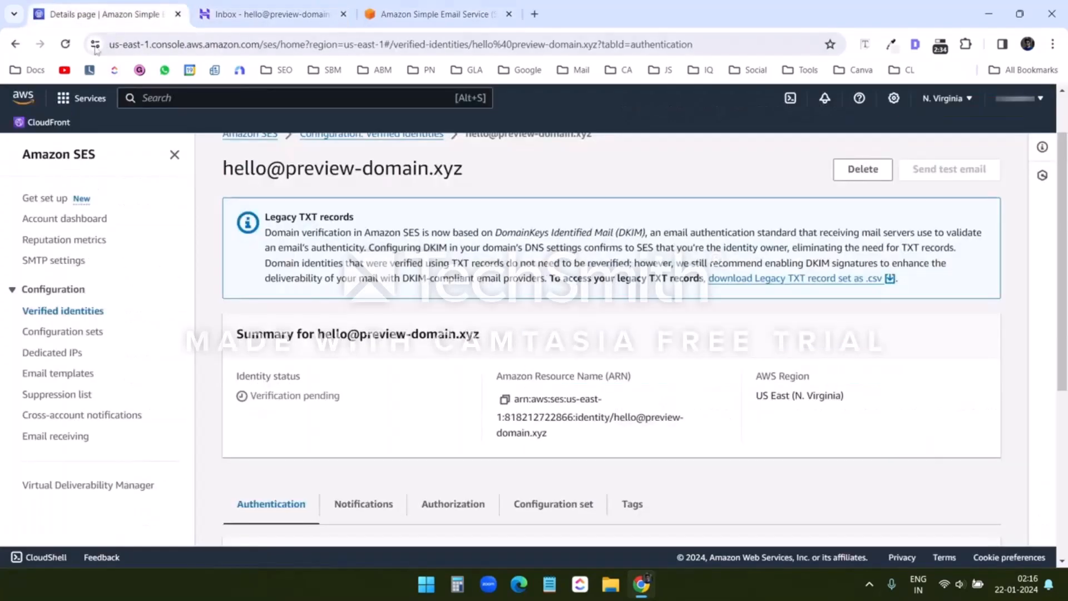
left_click(66, 44)
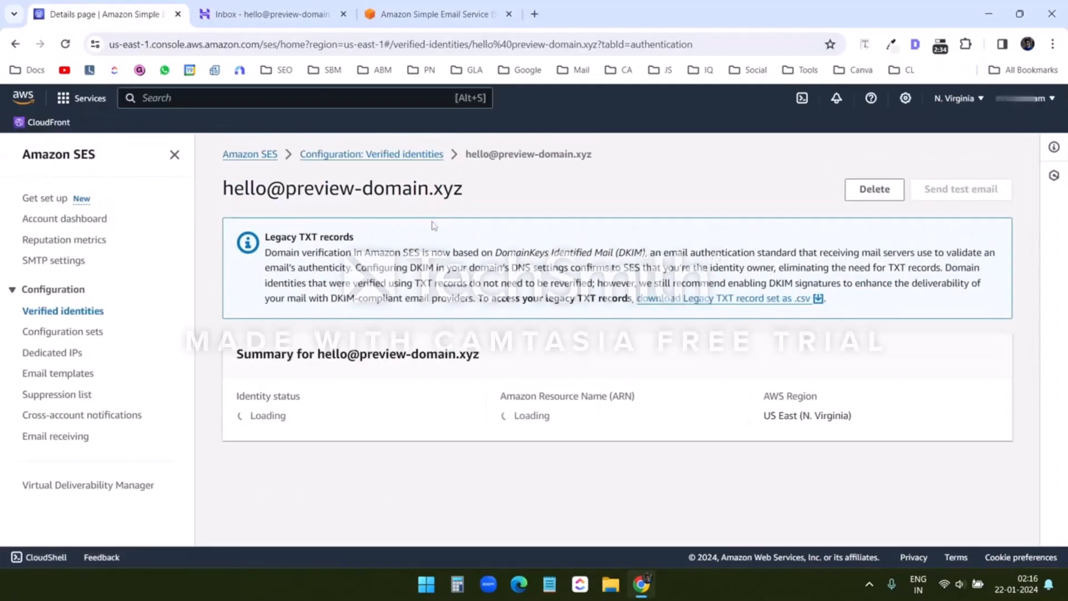
left_click(89, 220)
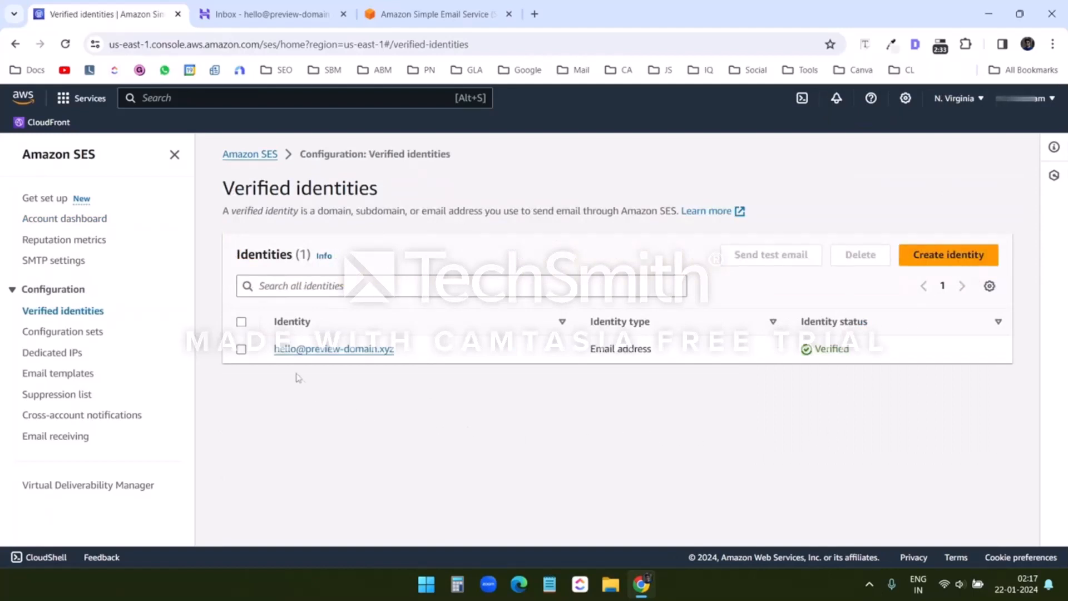
Step: Create a second identity of type Email address with the Gmail address, without a default configuration set
left_click(938, 261)
left_click(382, 341)
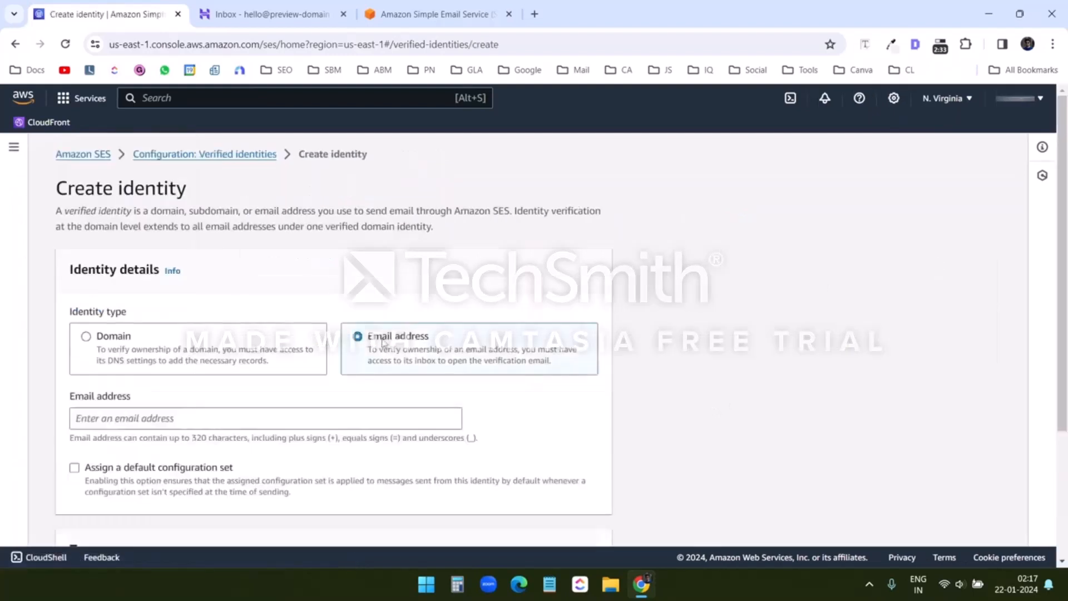
scroll(356, 345, "down", 2)
left_click(269, 286)
type("@gmail.com")
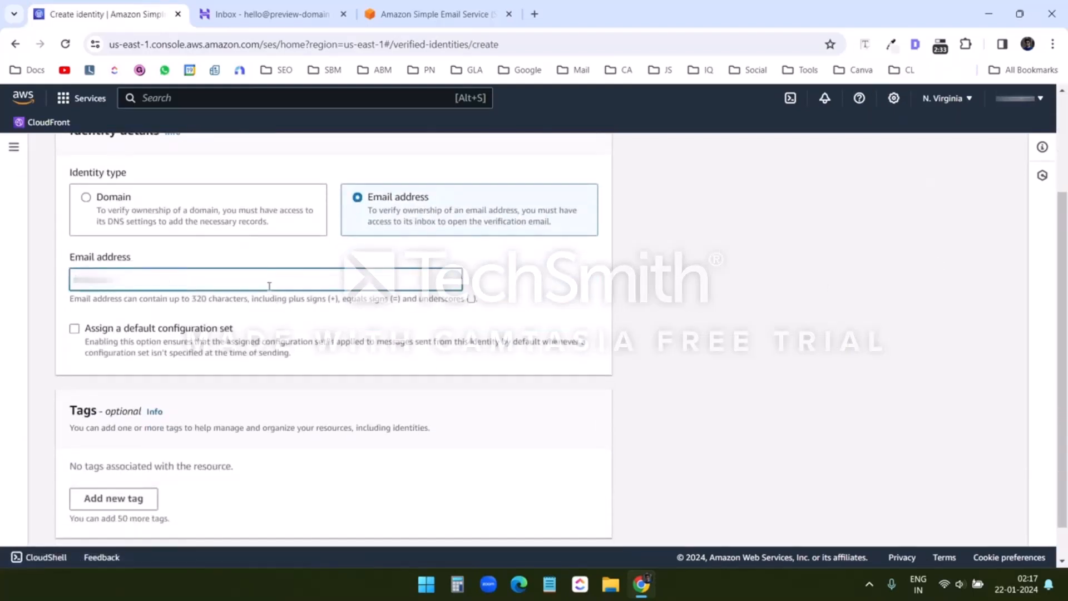
scroll(445, 345, "down", 1)
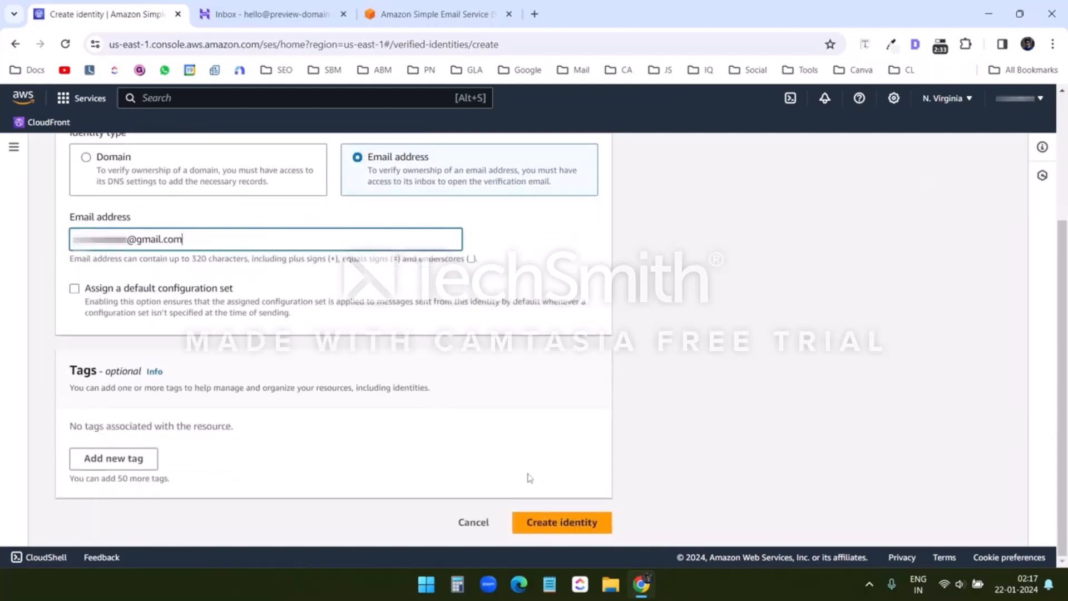
left_click(547, 523)
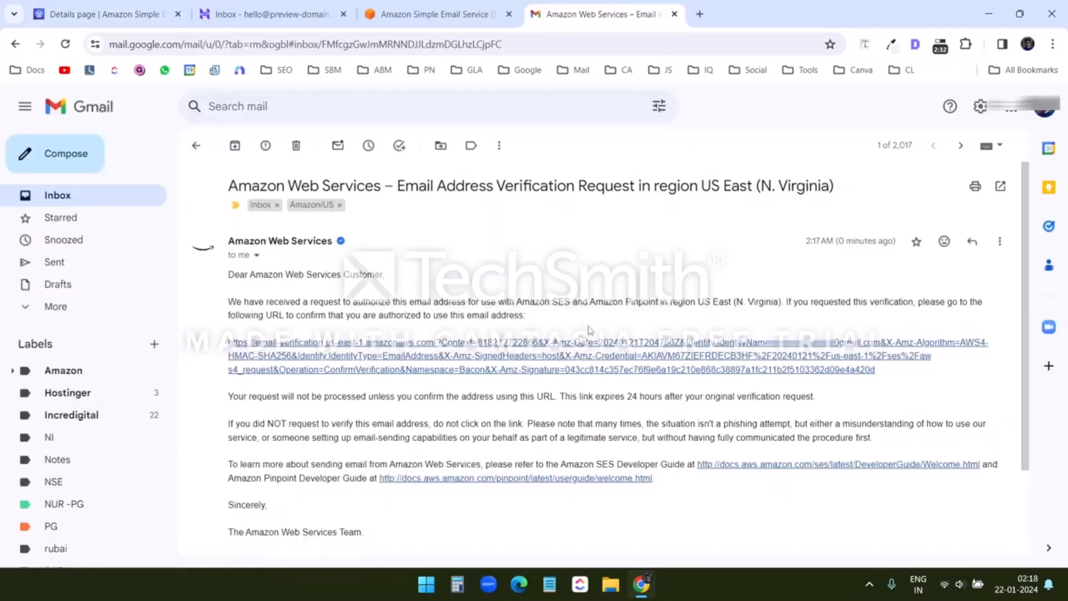
Step: Verify the Gmail address through the link in the Amazon Web Services email and return to the verified identities list in SES
left_click(588, 345)
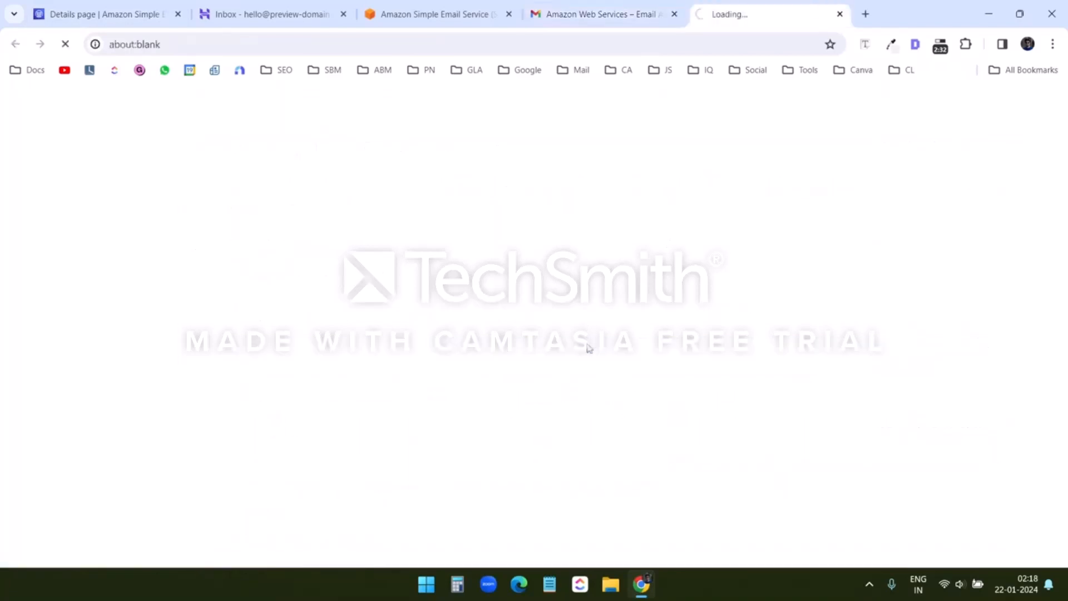
left_click(127, 7)
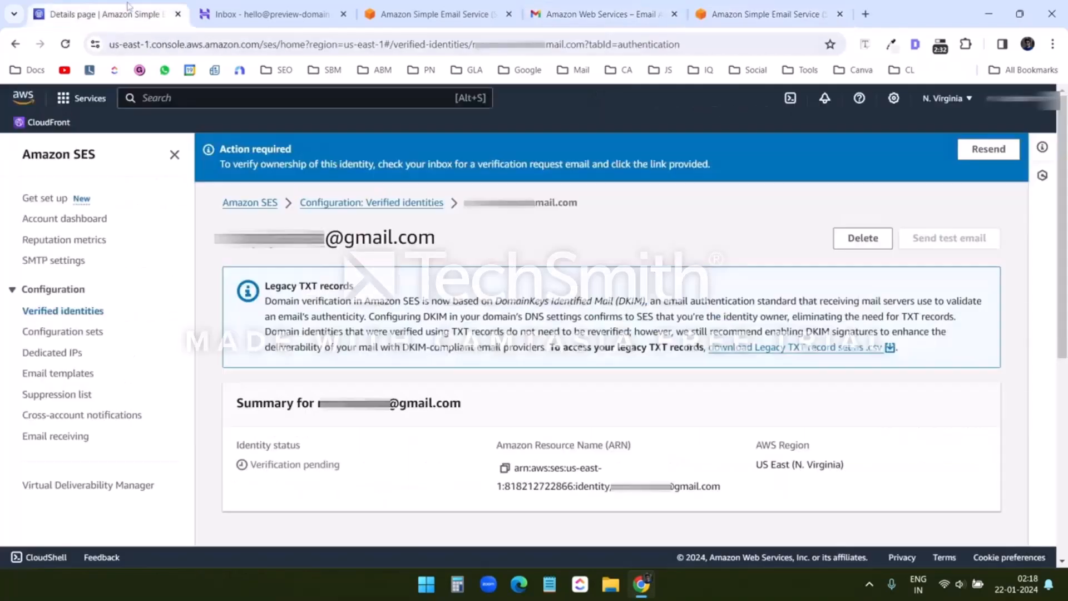
left_click(71, 312)
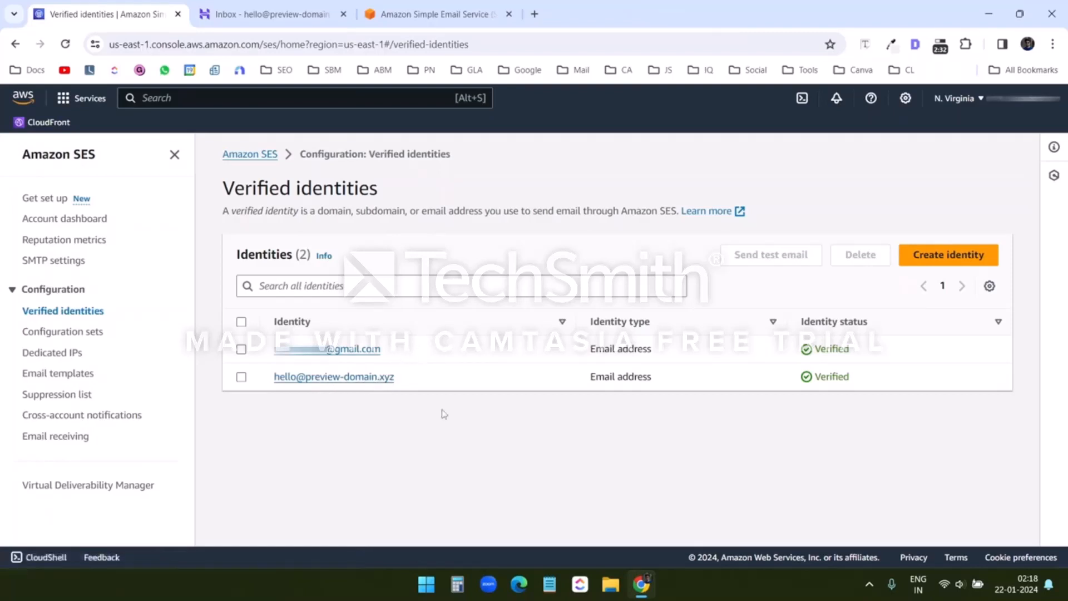
Step: Open the SMTP settings and create an IAM user for SMTP, keeping the suggested user name
left_click(47, 266)
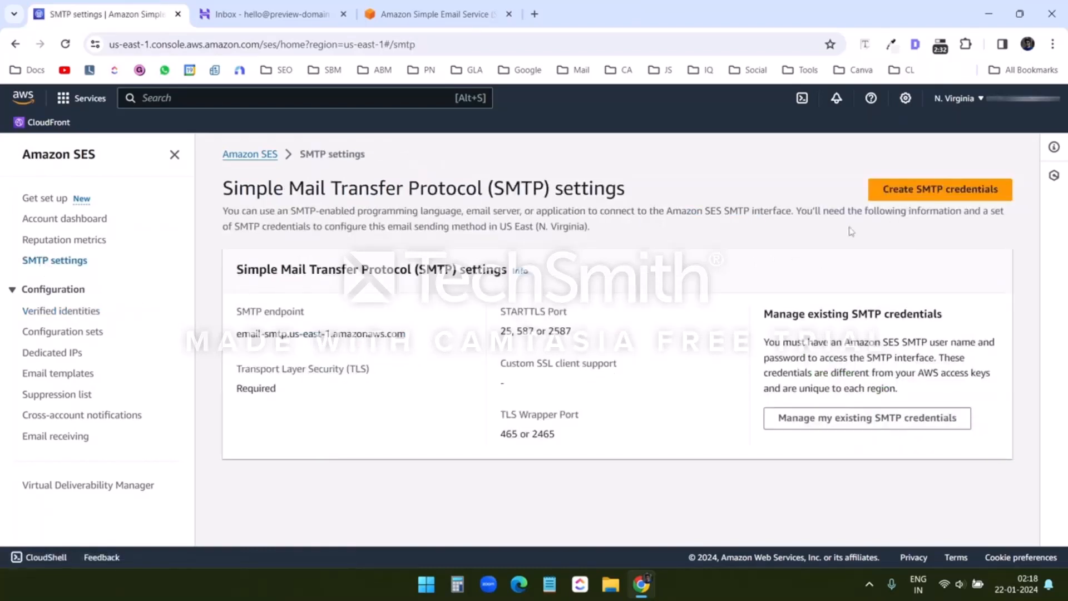
left_click(949, 196)
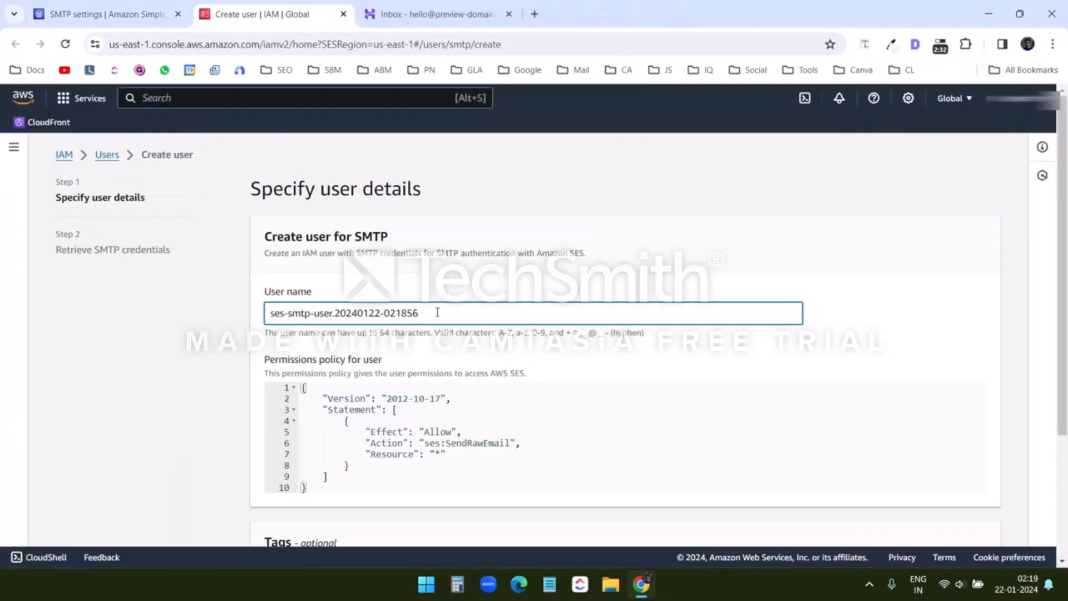
left_click_drag(437, 312, 262, 319)
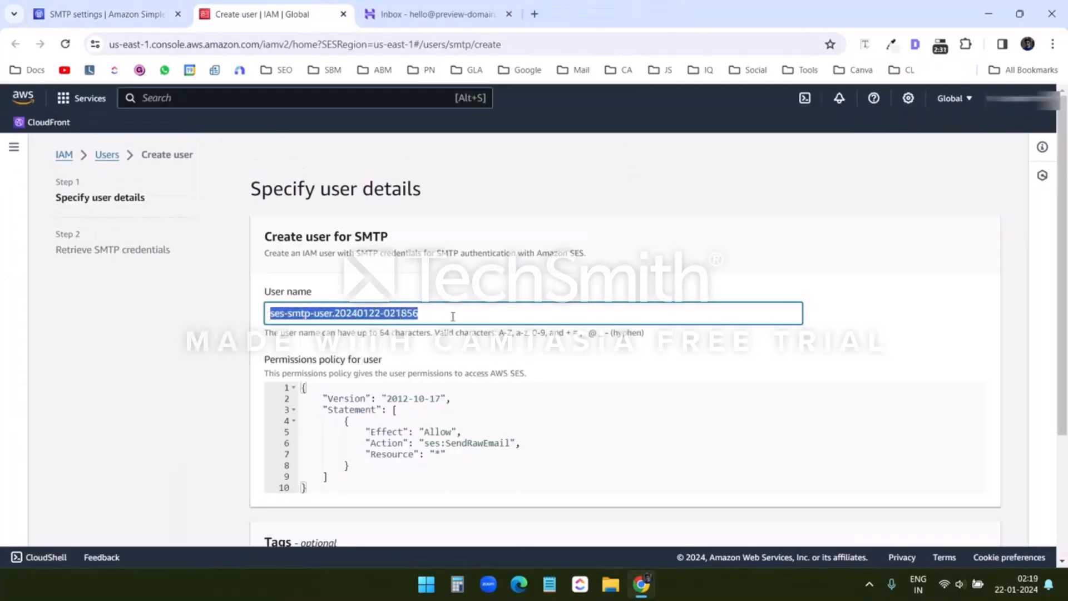
left_click(453, 317)
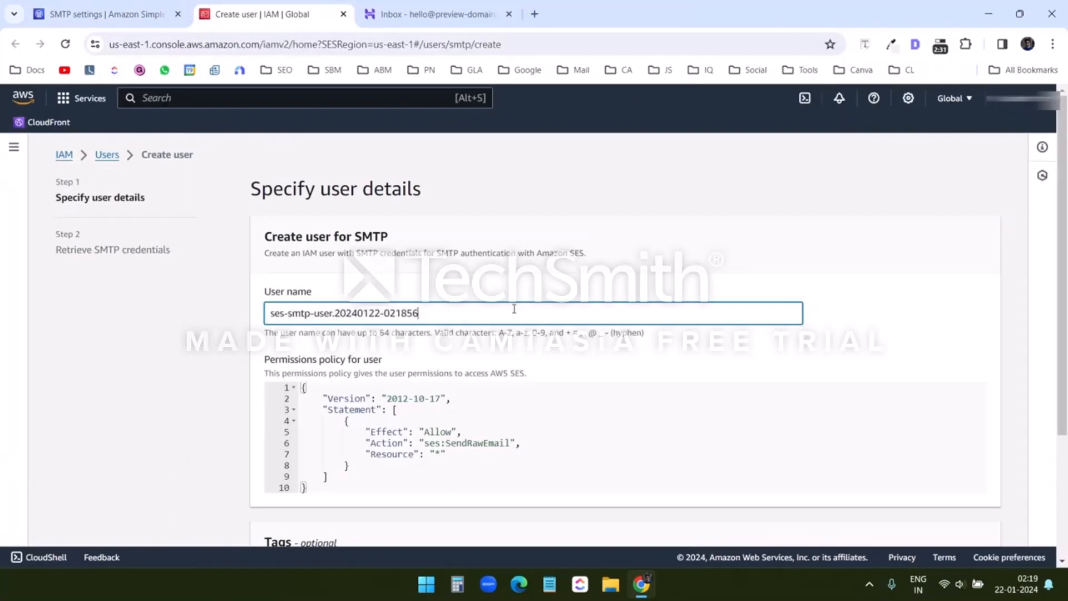
scroll(514, 310, "down", 3)
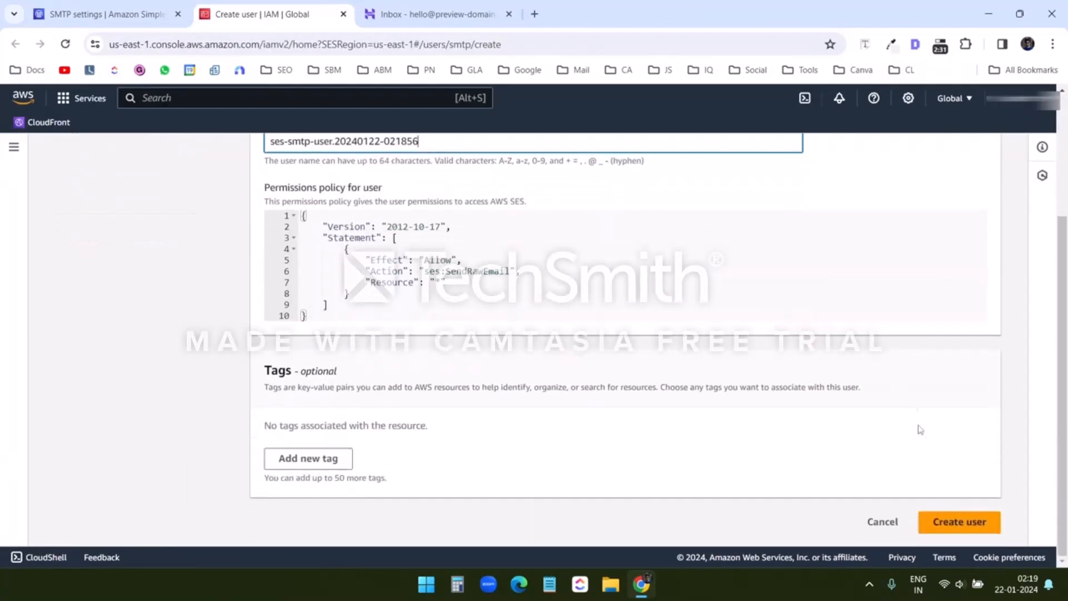
left_click(951, 521)
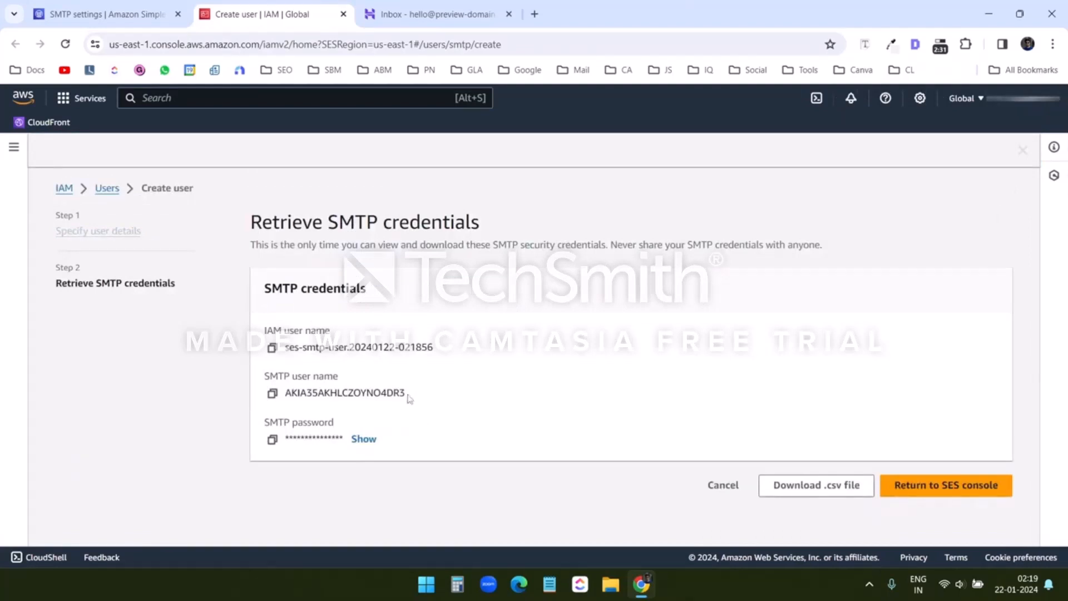
Step: Download the new user's SMTP credentials as a .csv file and return to the SES console
left_click_drag(411, 398, 284, 397)
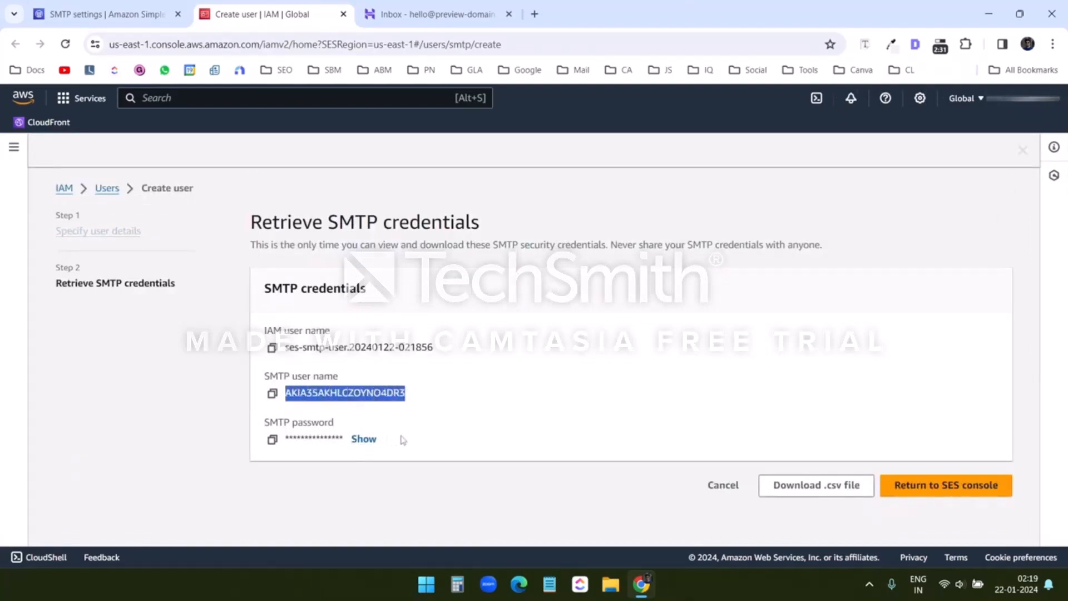
left_click(832, 489)
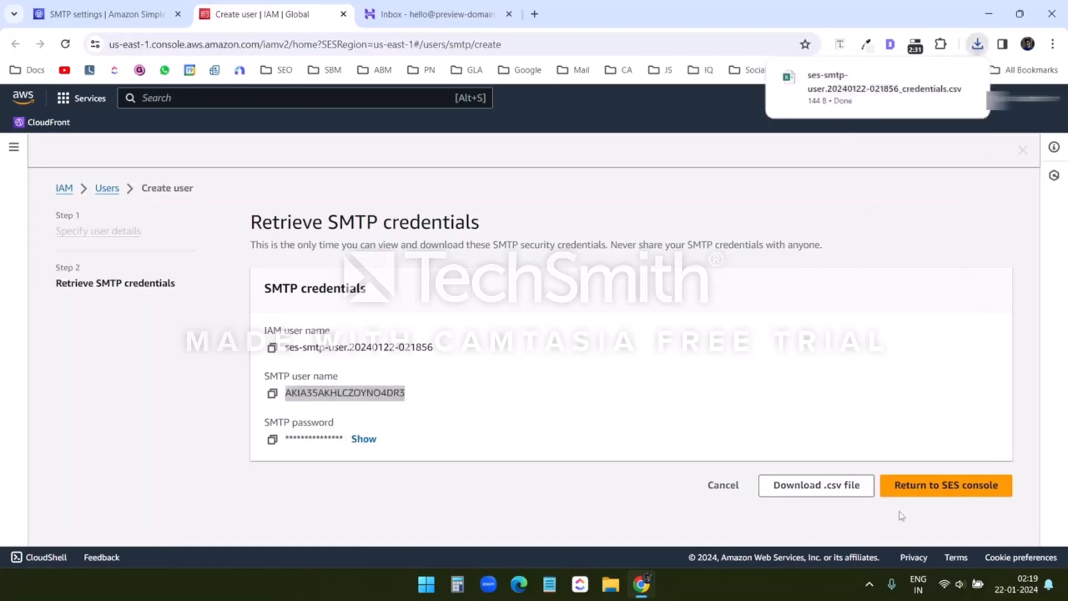
left_click(932, 491)
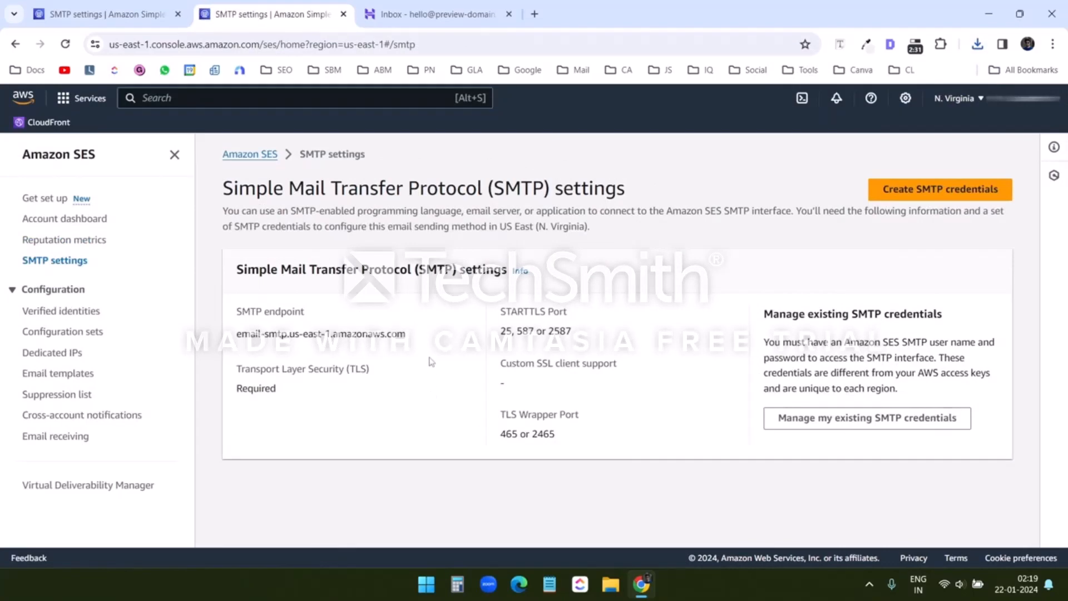
Step: Examine the SMTP endpoint address in the SES SMTP settings
left_click_drag(407, 334, 234, 340)
left_click(455, 340)
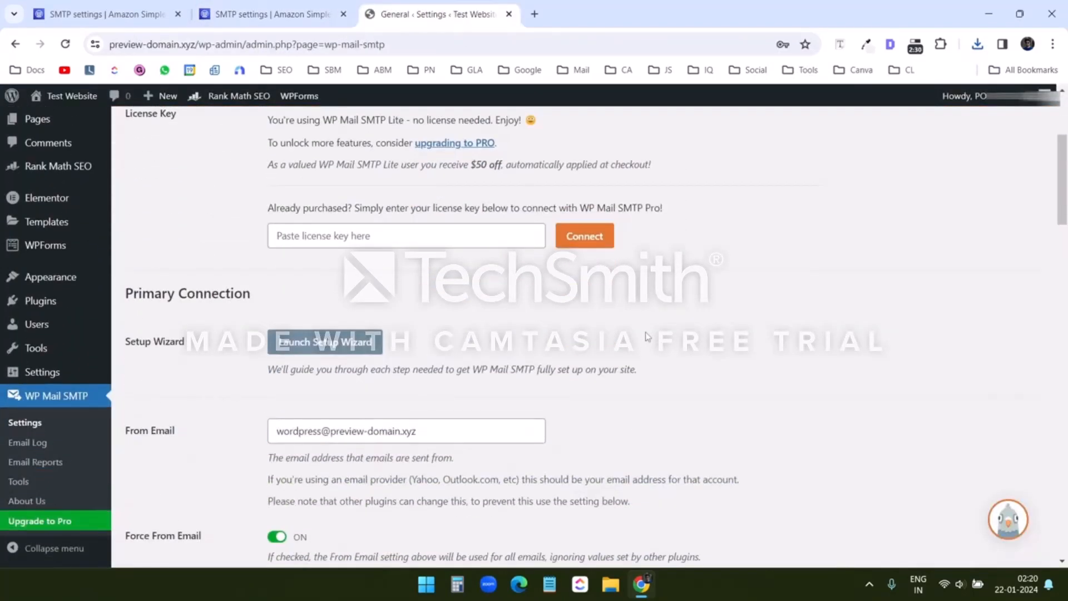
Step: Set the From Email to the verified domain email address and the From Name to "Amazon SES Test"
scroll(646, 336, "up", 4)
scroll(647, 336, "down", 5)
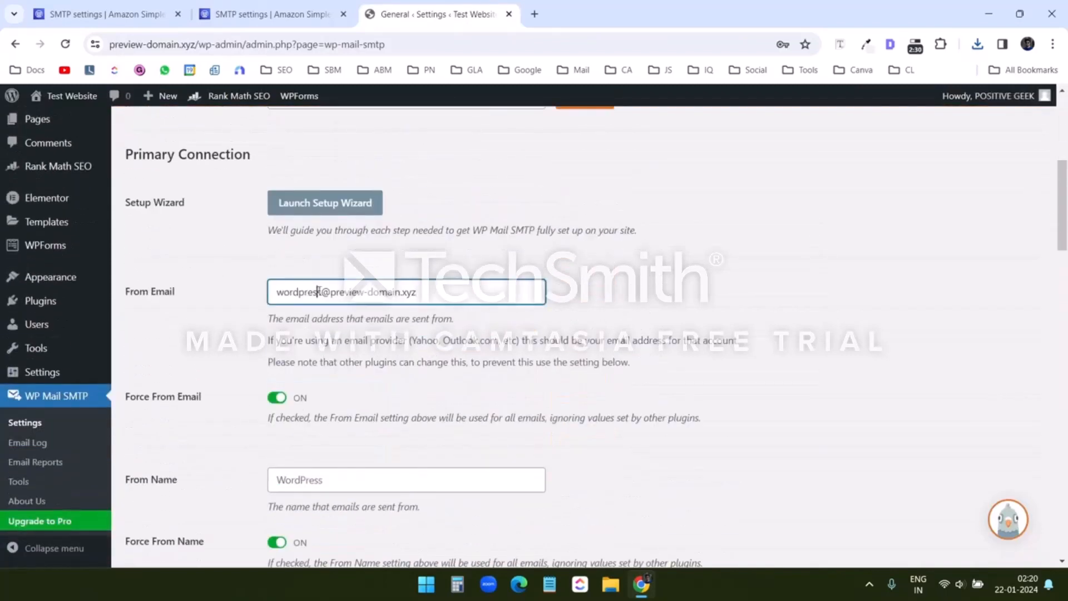
left_click_drag(321, 294, 271, 296)
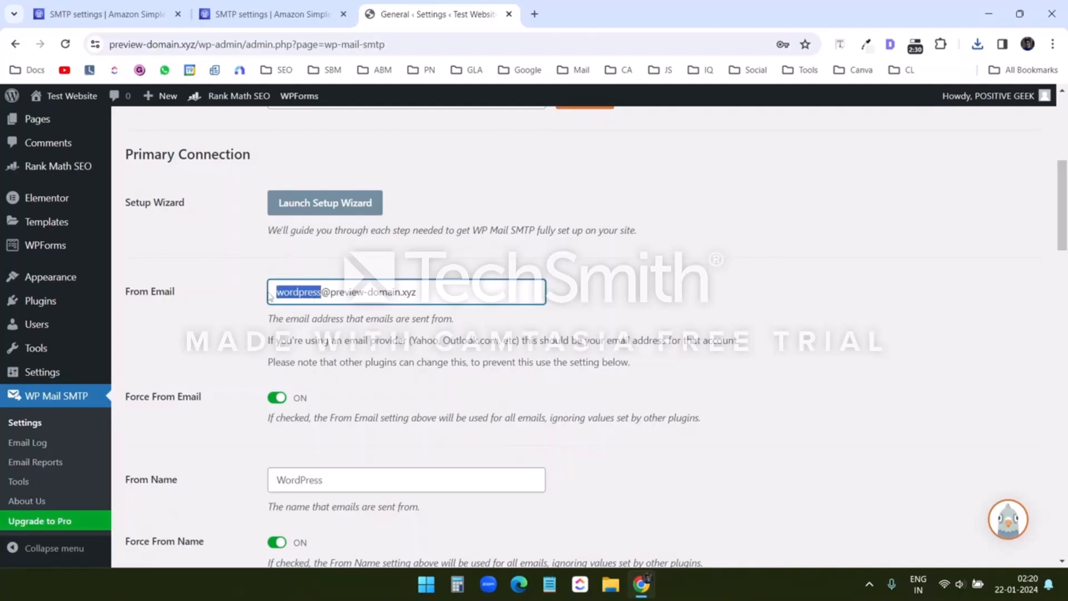
type("hello")
scroll(272, 322, "down", 2)
left_click(276, 340)
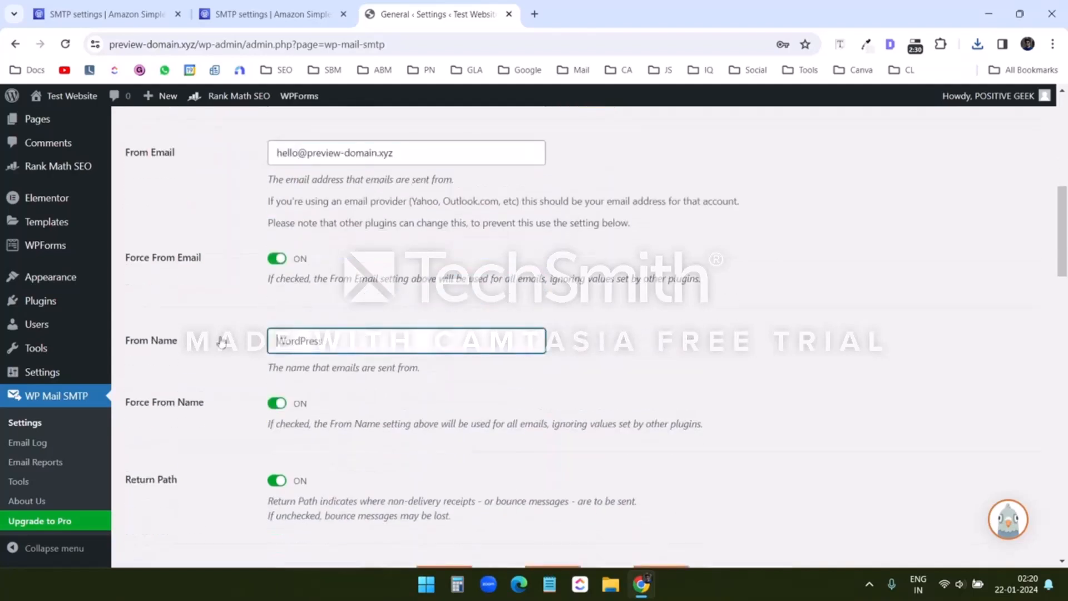
type("Amazon SEO")
Step: Copy the SMTP endpoint email-smtp.us-east-1.amazonaws.com from the SES console into the SMTP Host field of WP Mail SMTP
scroll(471, 301, "down", 11)
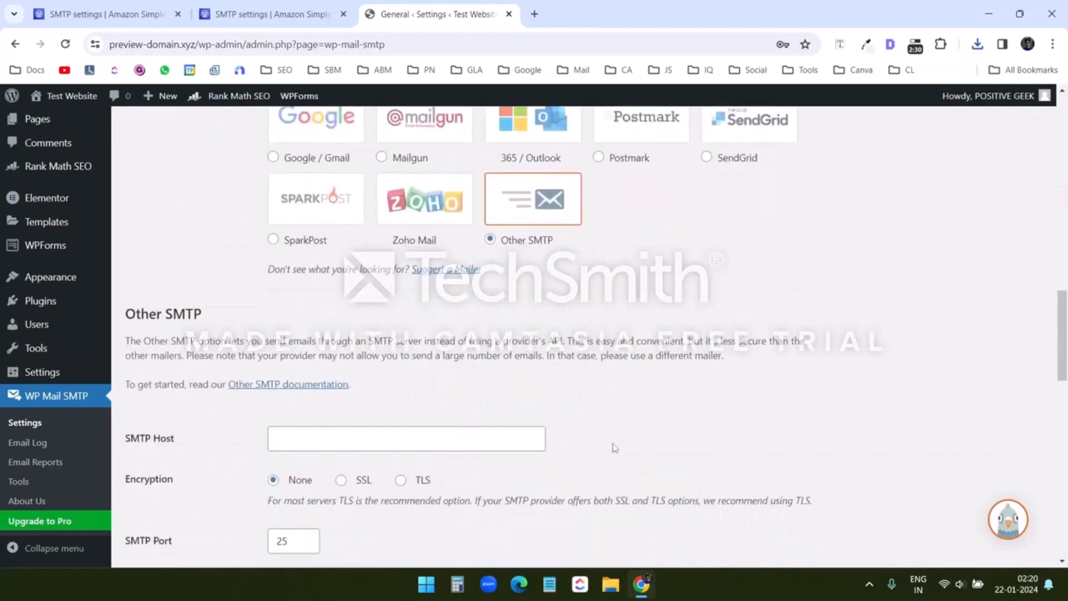
left_click(443, 440)
left_click(257, 8)
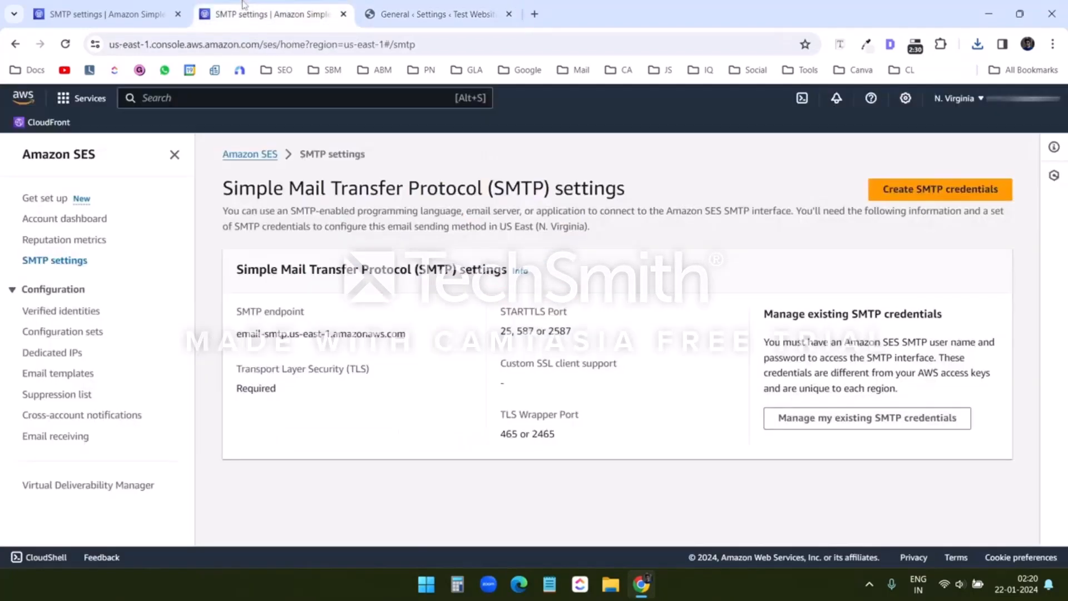
left_click_drag(409, 335, 235, 335)
key("ctrl+c")
left_click(426, 14)
key("ctrl+v")
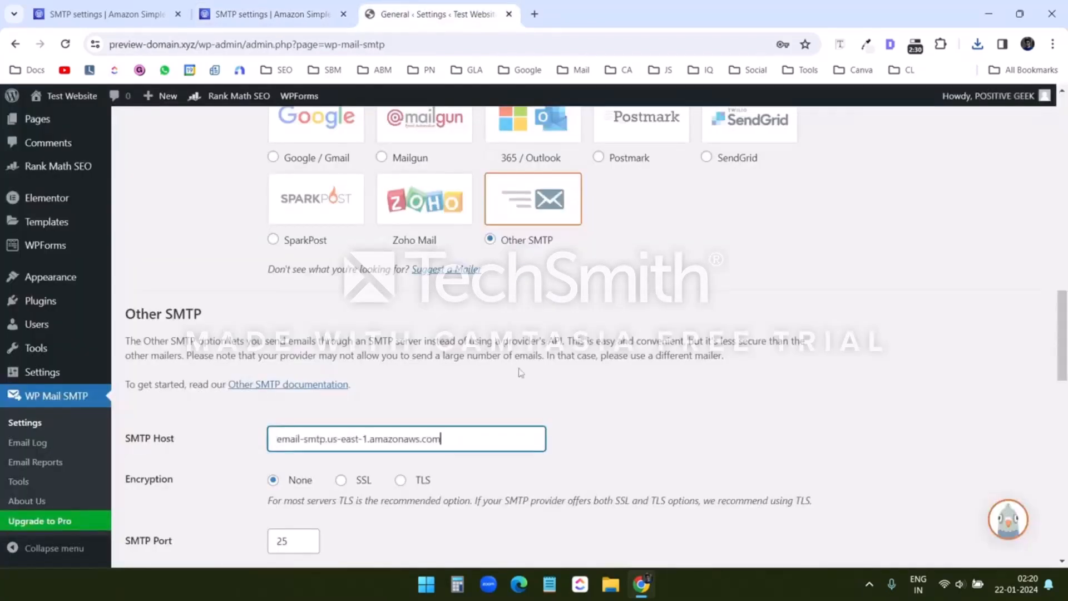
Step: Set the encryption to TLS and check the SMTP port against the STARTTLS ports in the SES console
scroll(509, 391, "down", 1)
left_click(401, 412)
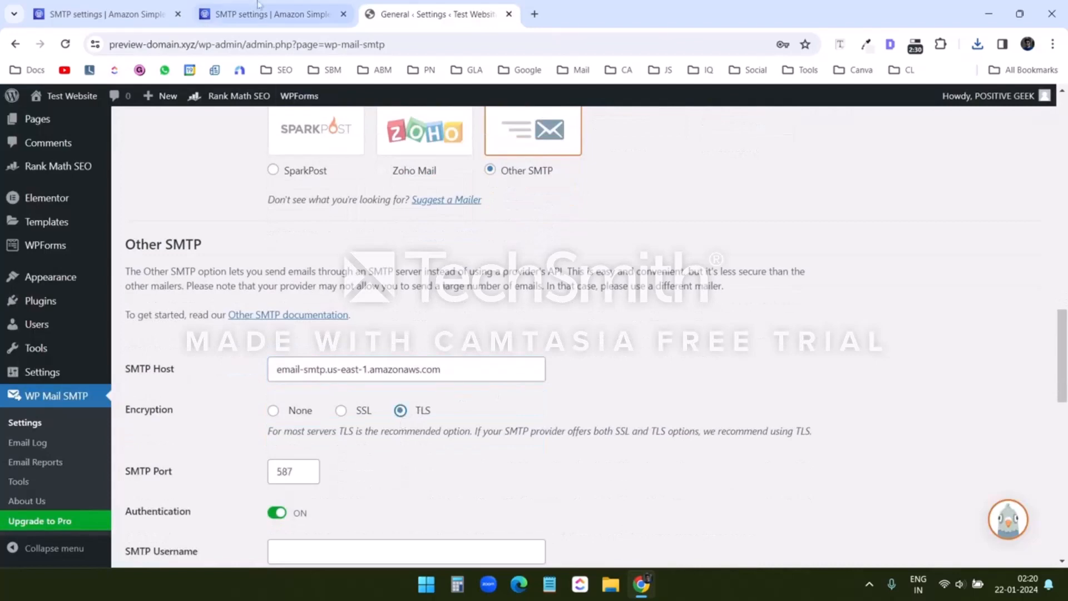
left_click(272, 14)
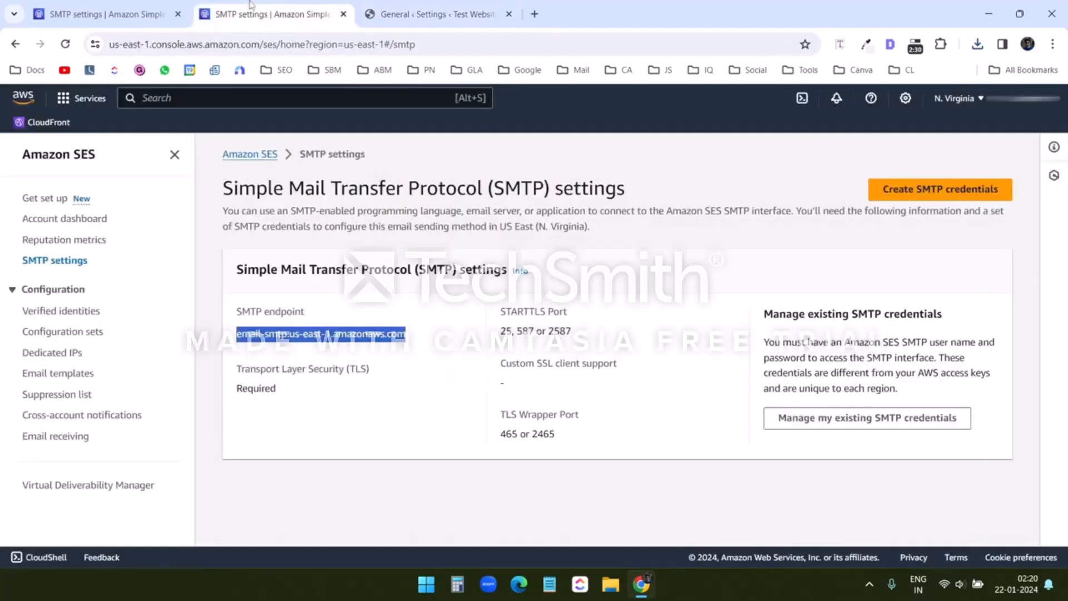
left_click(524, 332)
left_click(420, 7)
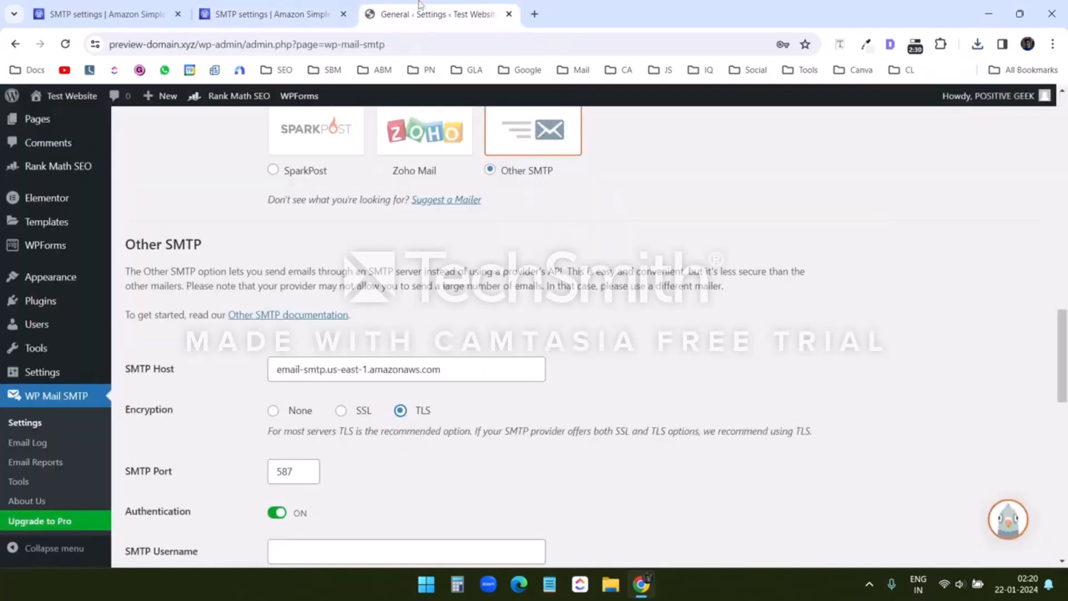
Step: Open the downloaded SMTP credentials file in Excel and fit the column widths to their contents
scroll(397, 467, "down", 3)
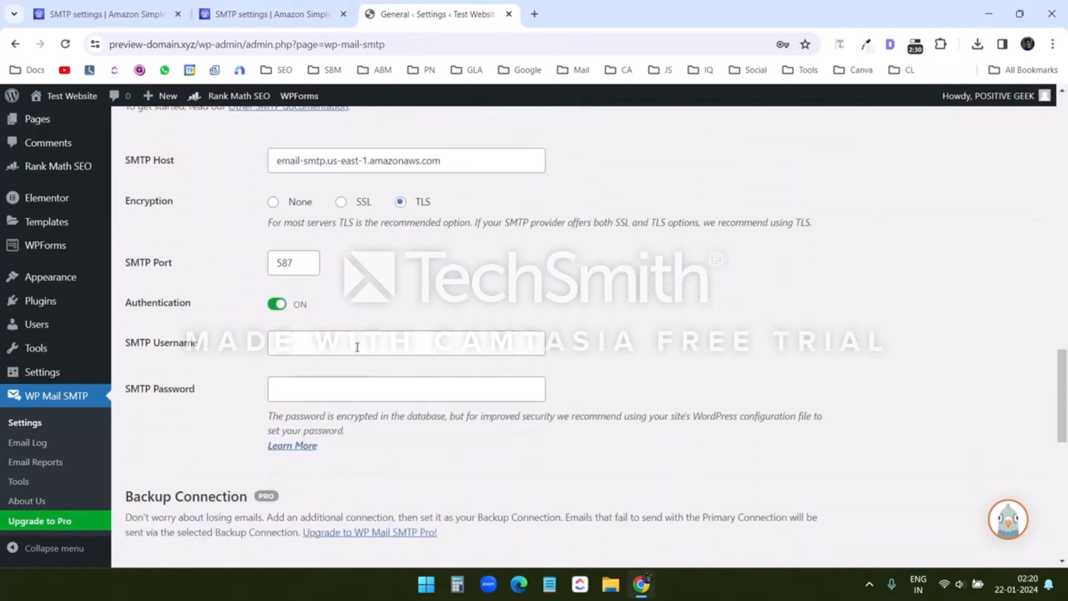
left_click(356, 344)
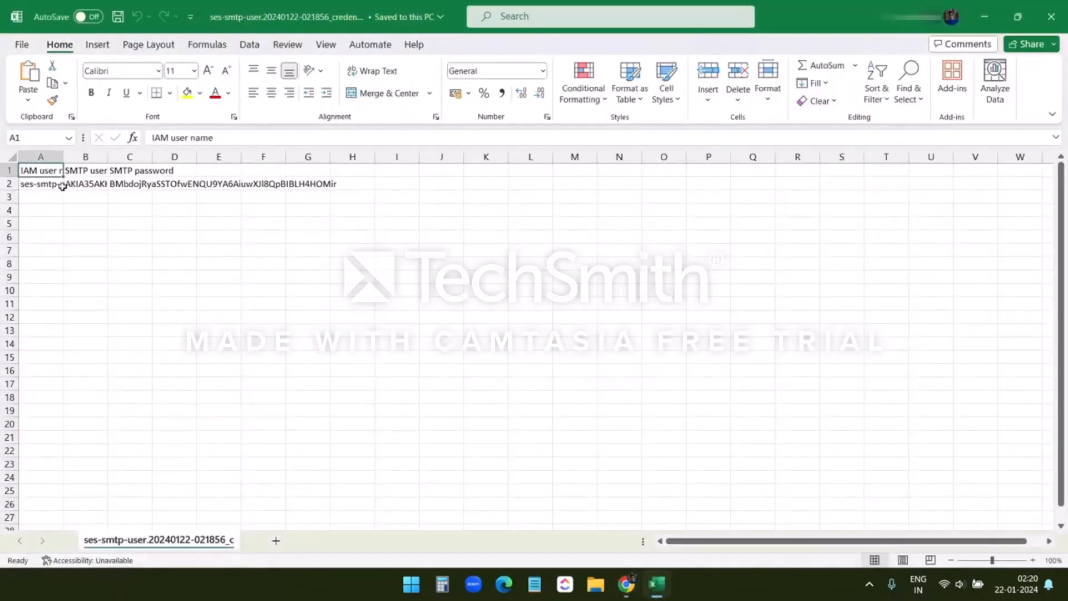
left_click(12, 157)
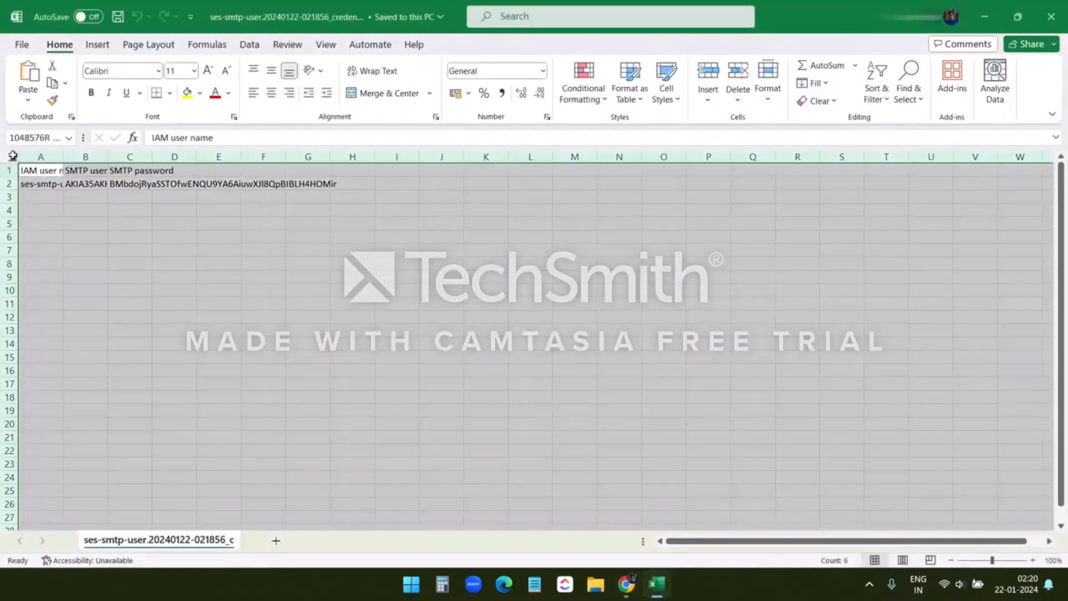
double_click(62, 157)
left_click(323, 248)
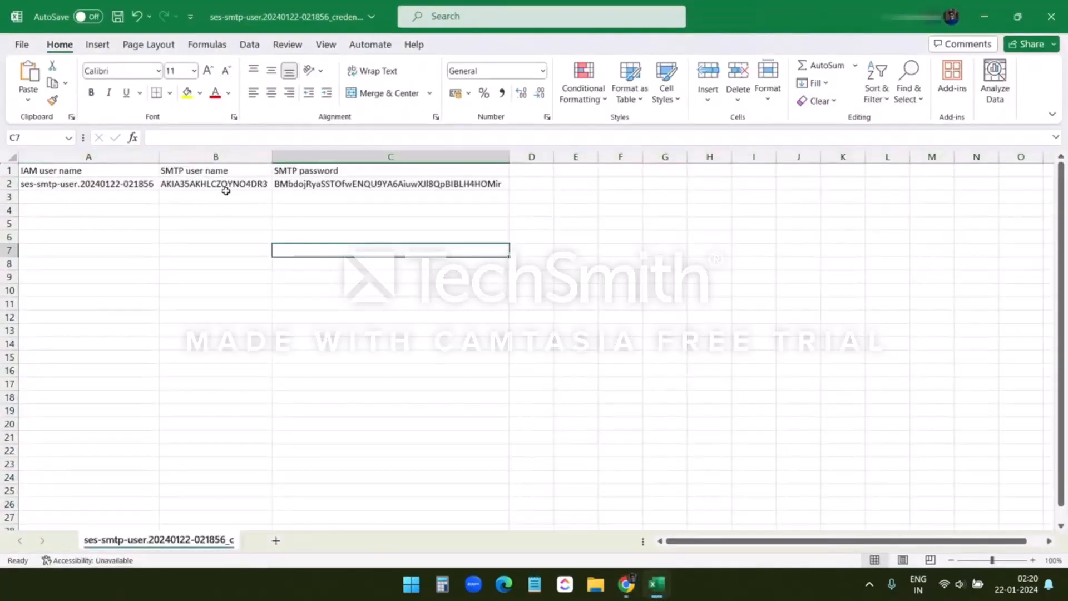
Step: Copy the SMTP user name and SMTP password from the credentials file into the matching WP Mail SMTP fields and save the settings
left_click(225, 183)
key("ctrl+c")
key("ctrl+v")
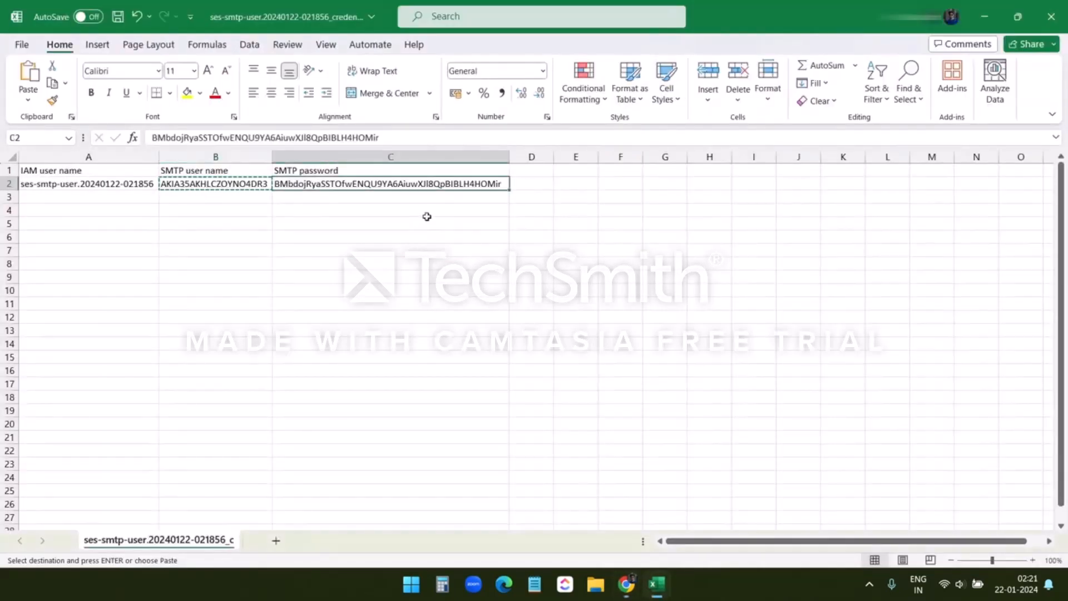
key("ctrl+c")
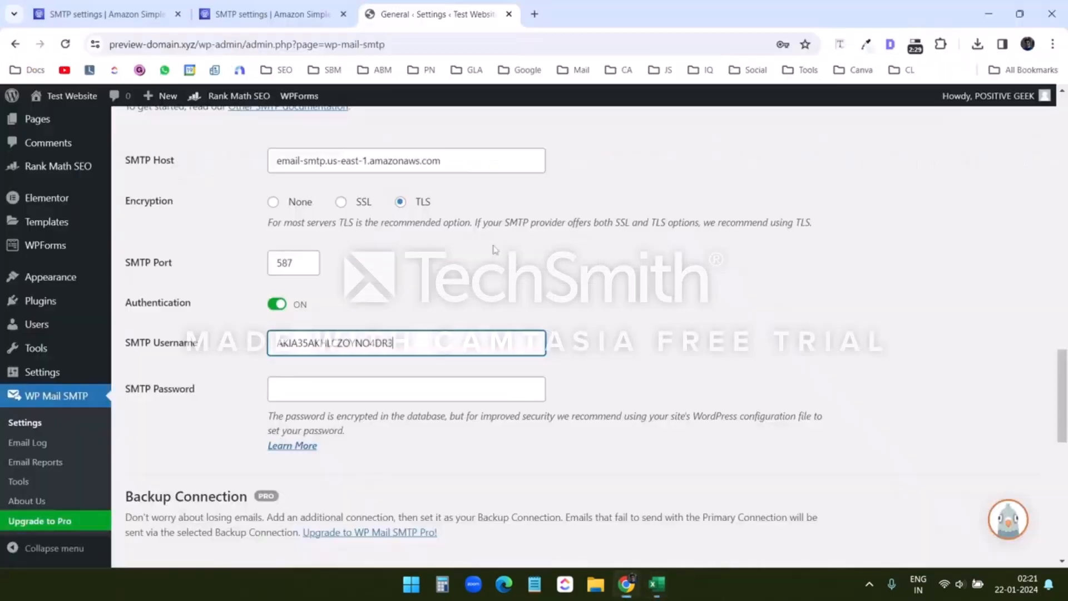
key("Tab")
key("ctrl+v")
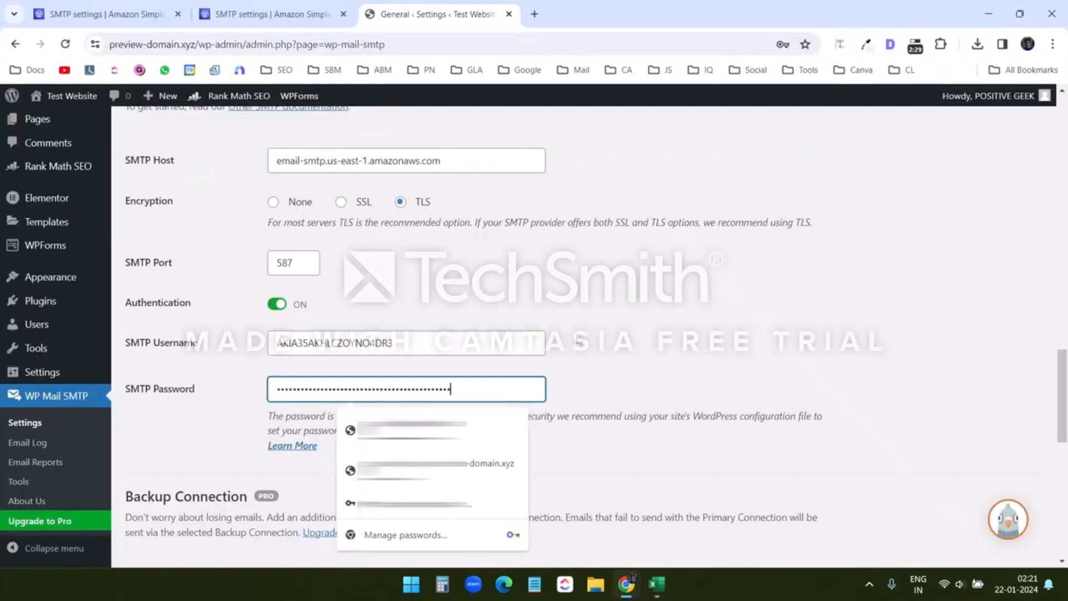
scroll(621, 337, "down", 5)
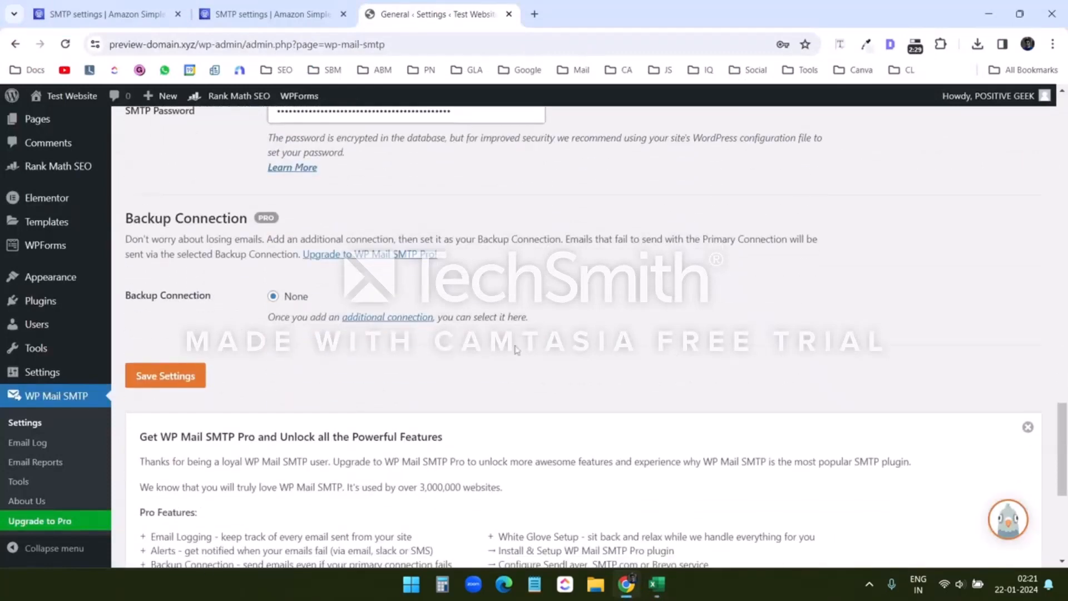
left_click(183, 376)
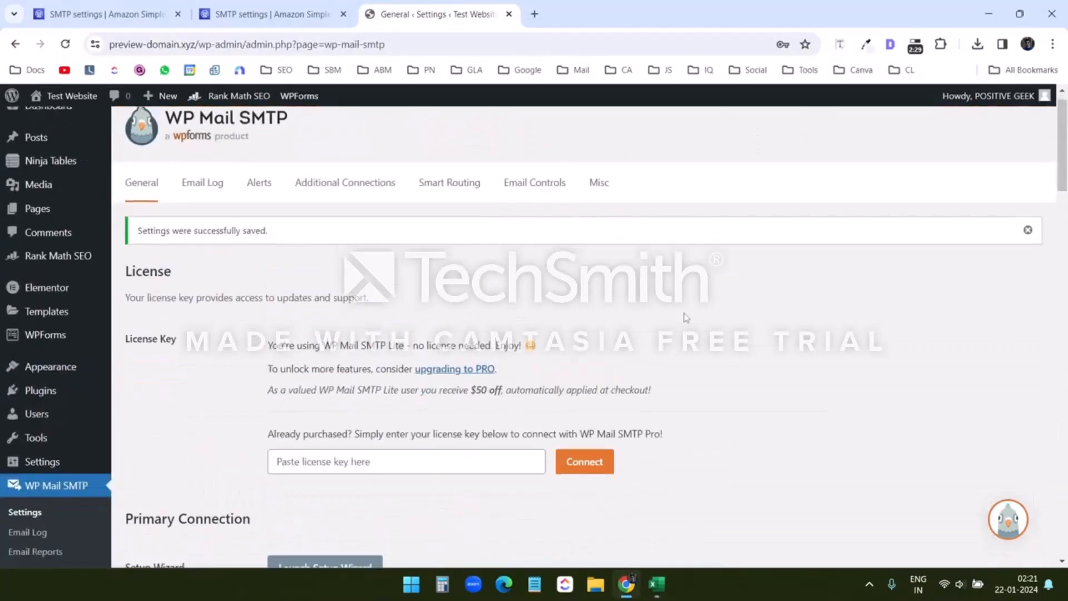
Step: Check the verified identities in SES and send an HTML test email to the Gmail address from WP Mail SMTP
scroll(686, 318, "down", 10)
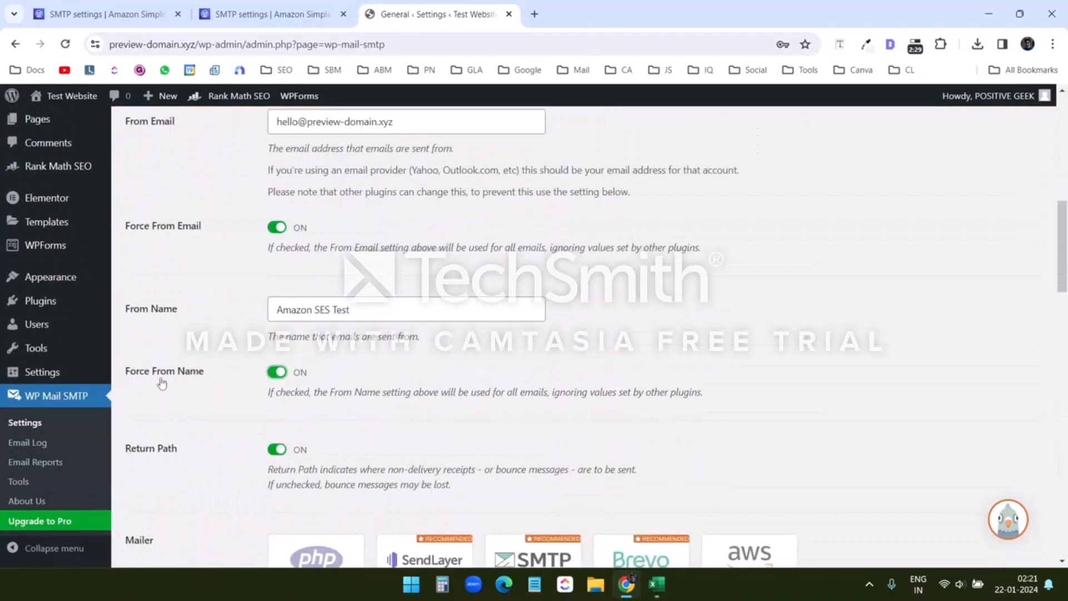
left_click(93, 477)
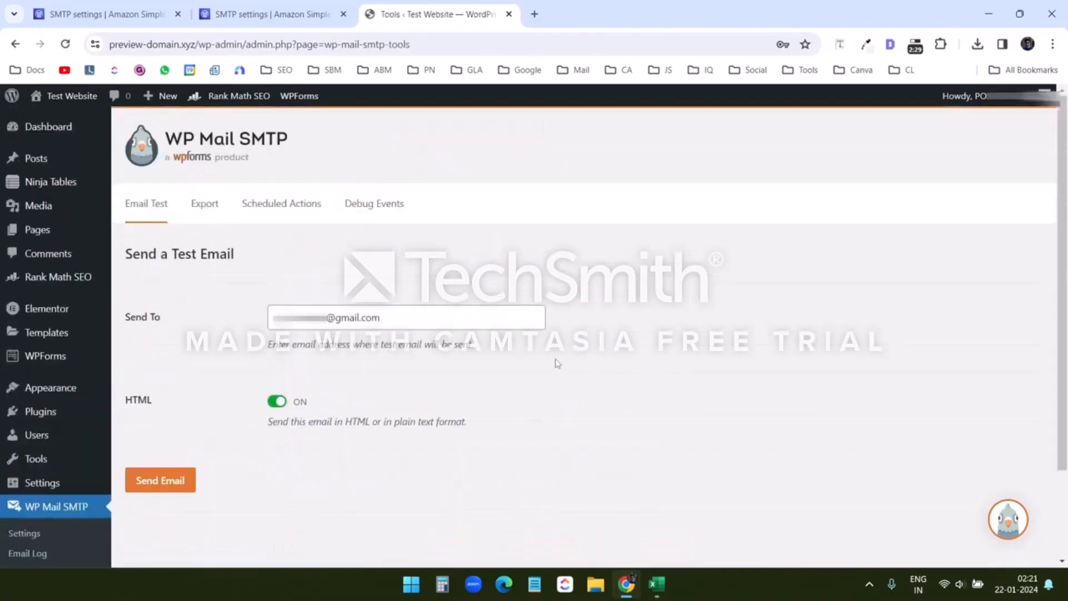
left_click(100, 14)
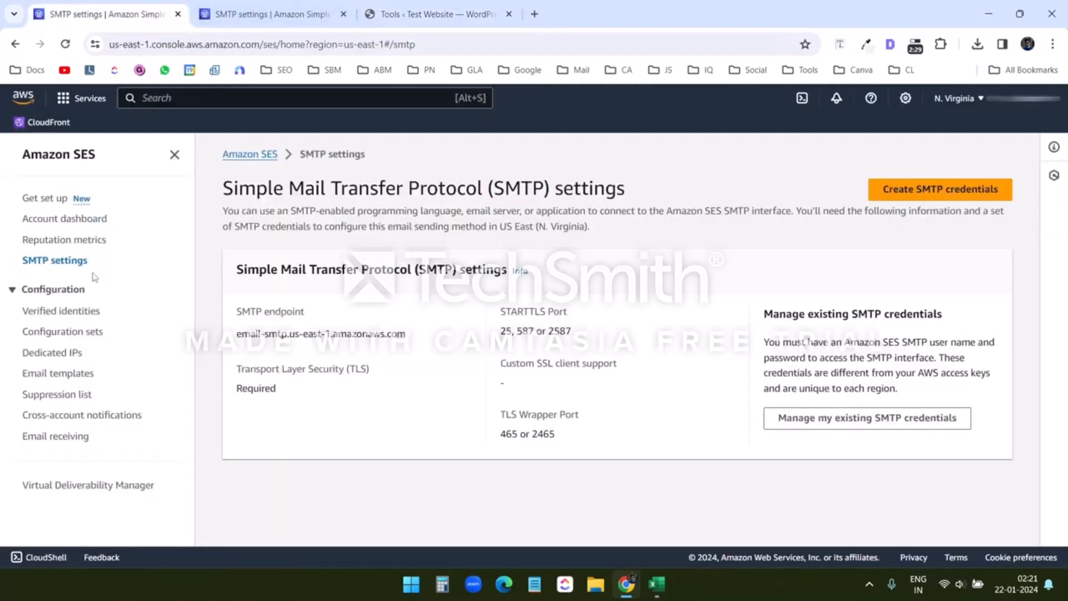
left_click(63, 310)
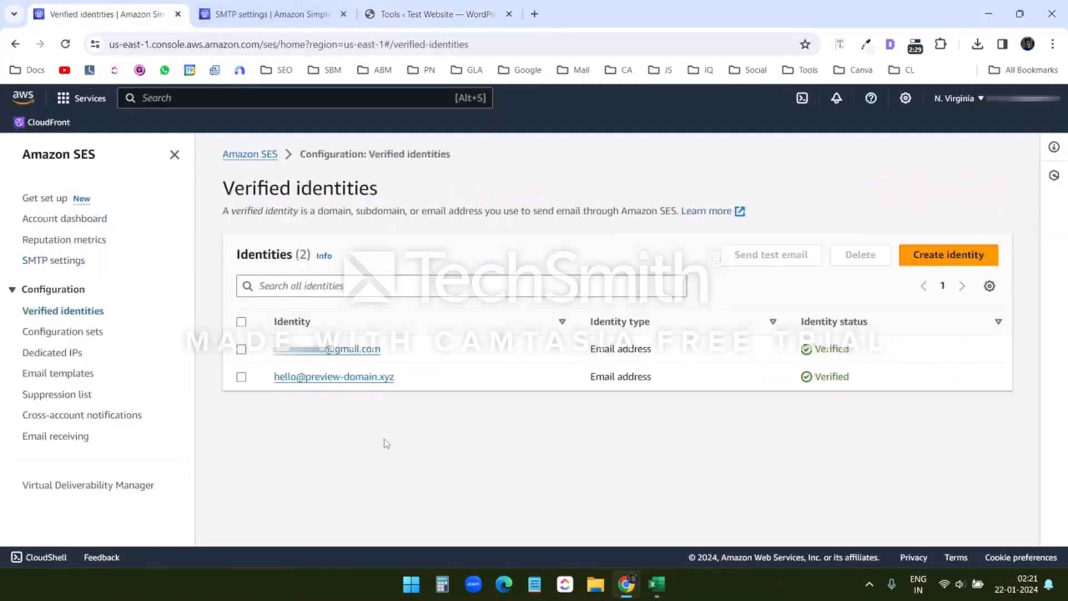
left_click(428, 7)
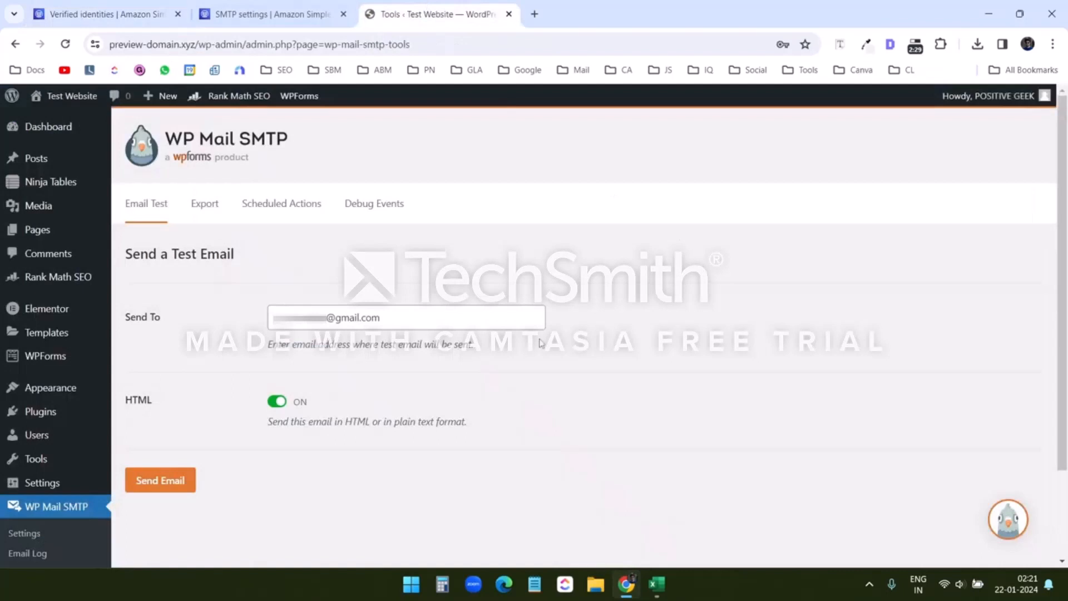
left_click(162, 481)
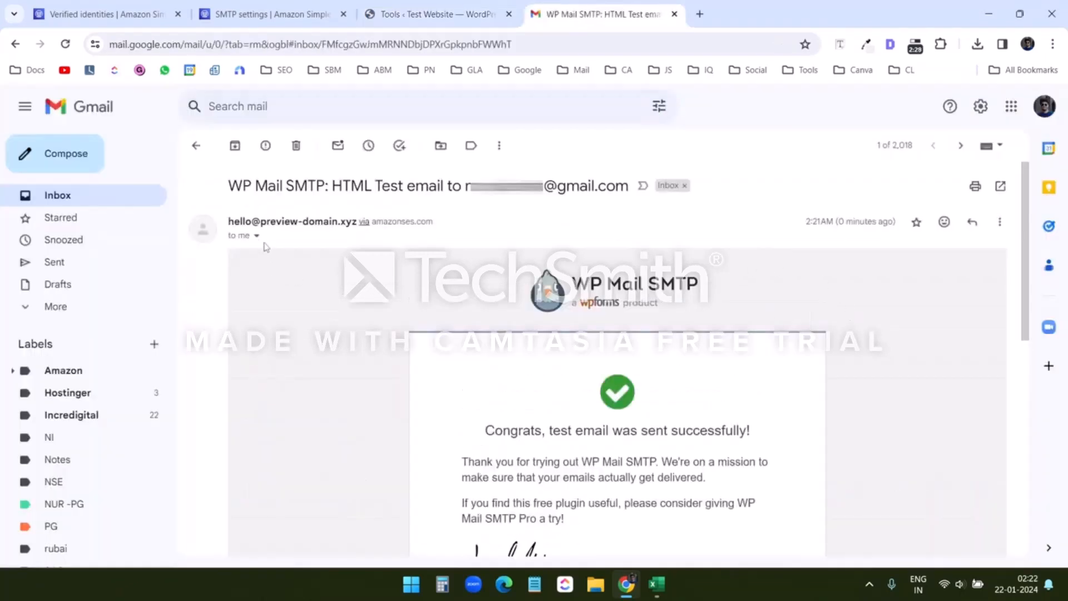
Step: Examine the sender details and content of the WP Mail SMTP test email in Gmail, and return to the plugin
left_click(256, 236)
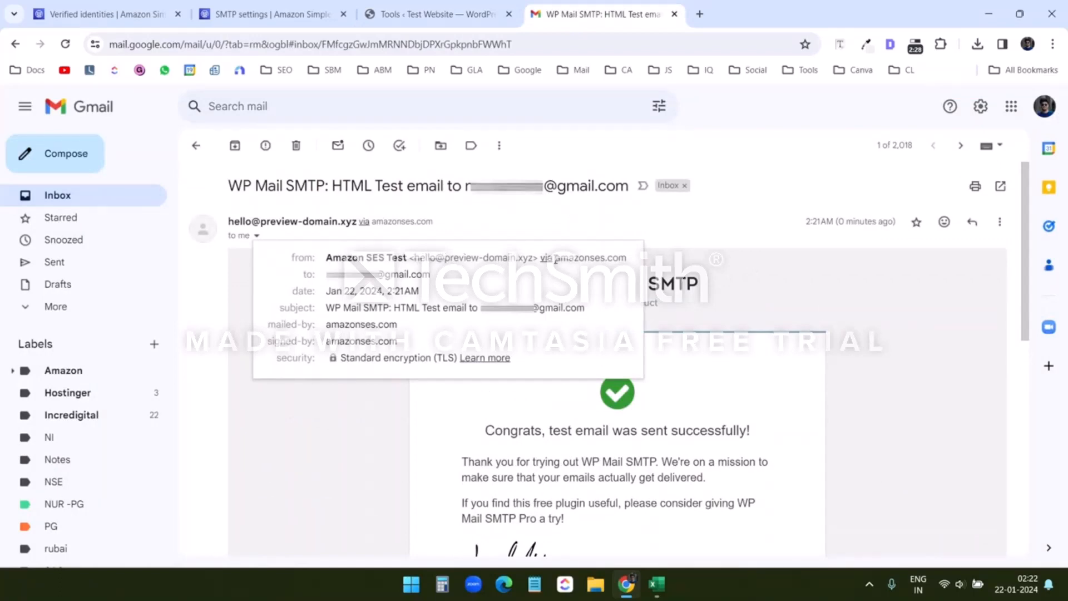
left_click(703, 243)
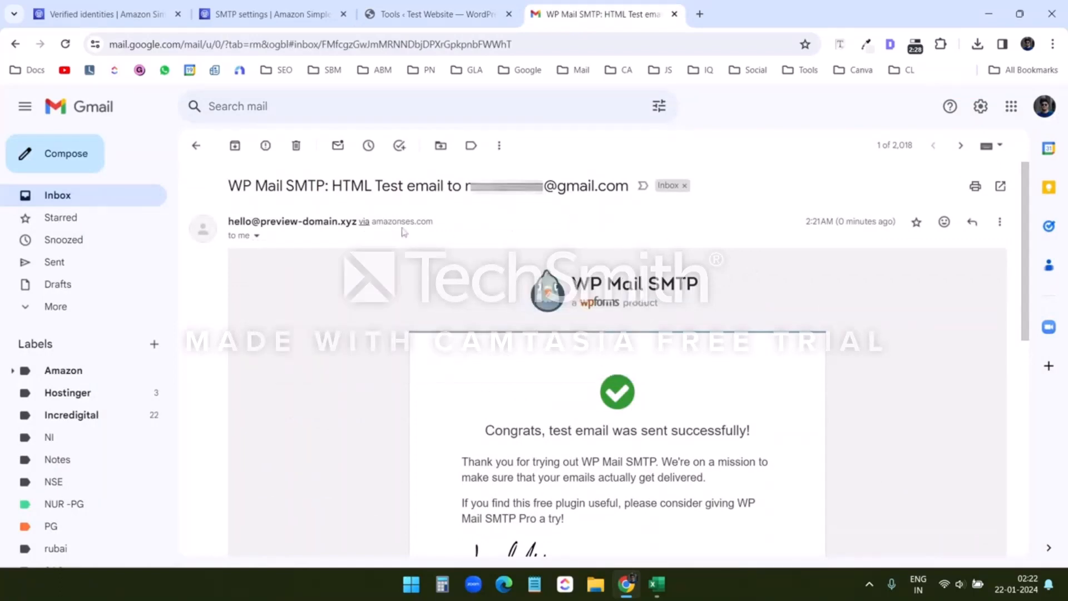
scroll(517, 332, "down", 10)
scroll(517, 332, "up", 10)
left_click(434, 14)
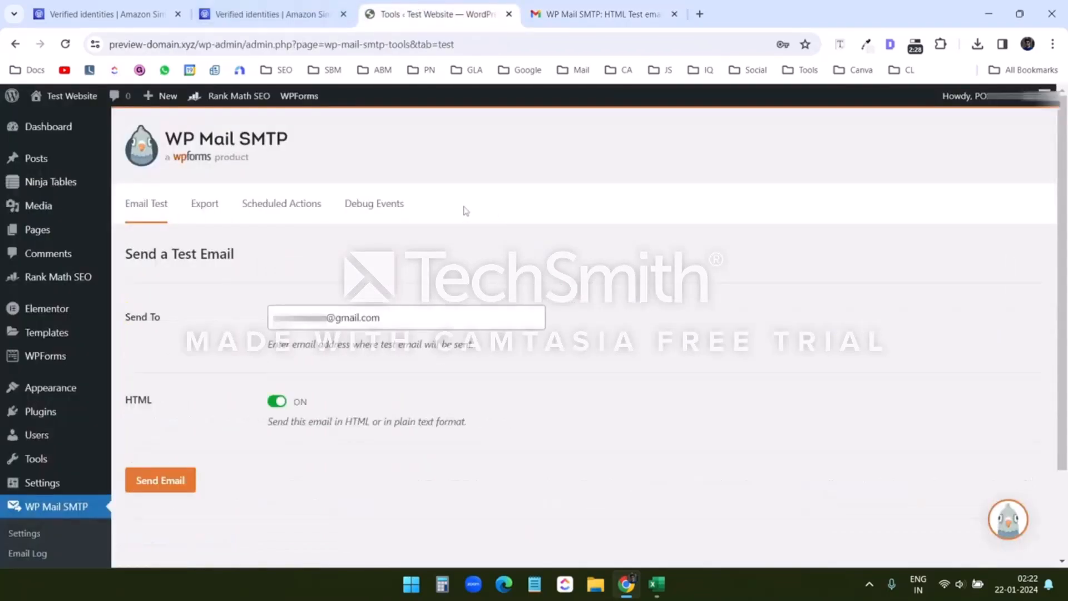
Step: Examine the SES account dashboard, the Get set up page for production access and the dedicated IPs overview
key("ctrl+1")
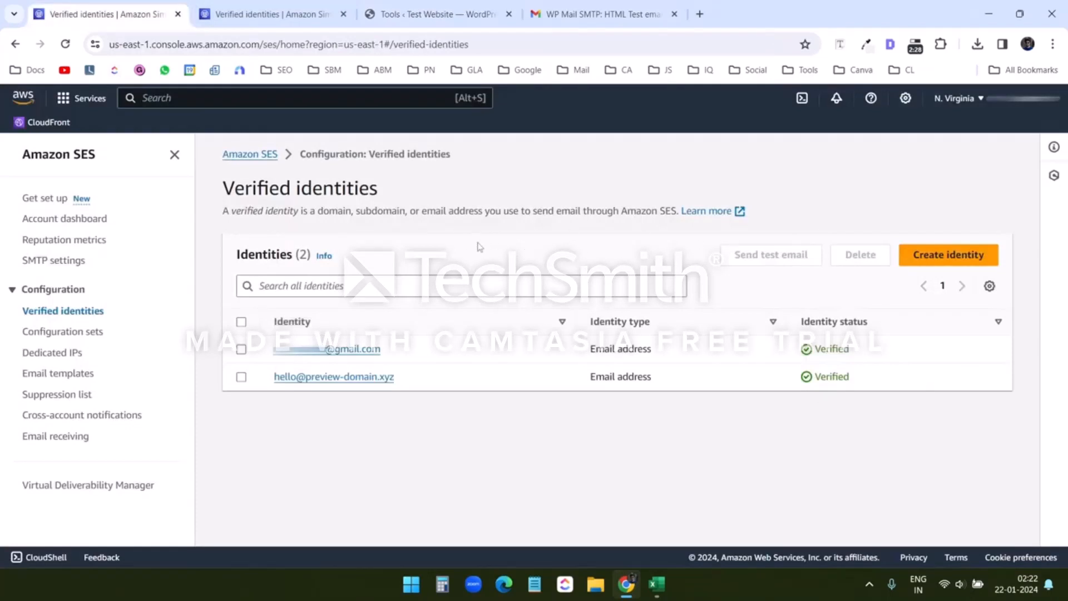
left_click(91, 222)
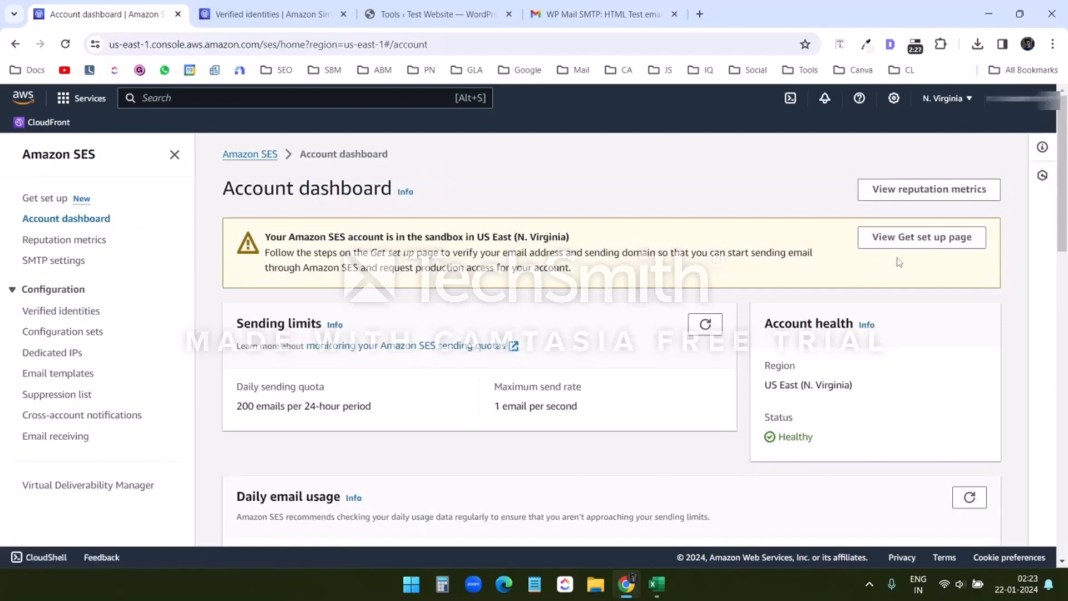
left_click(915, 243)
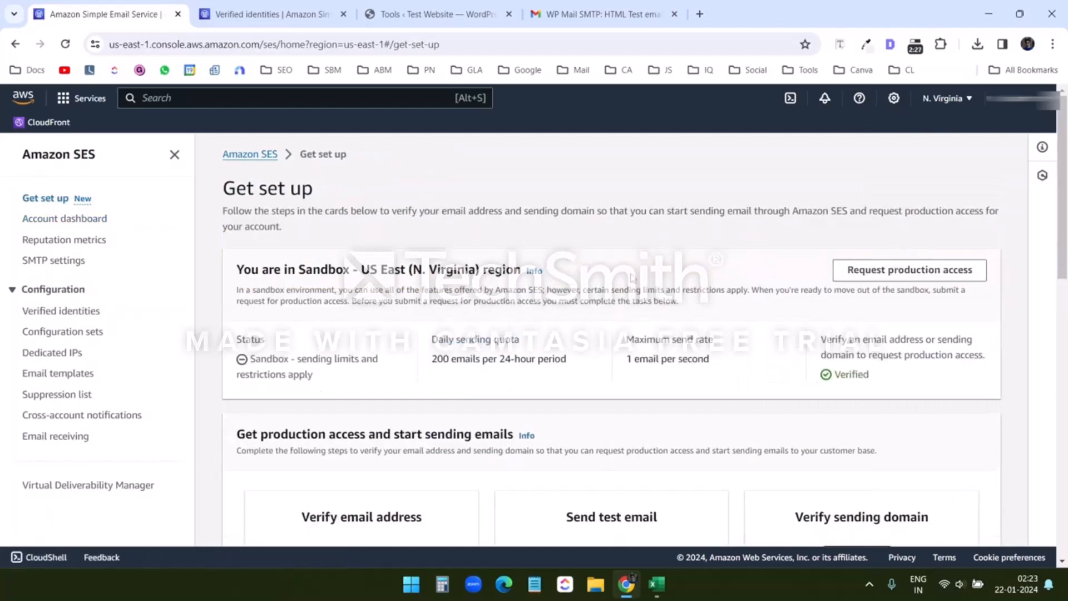
left_click(69, 356)
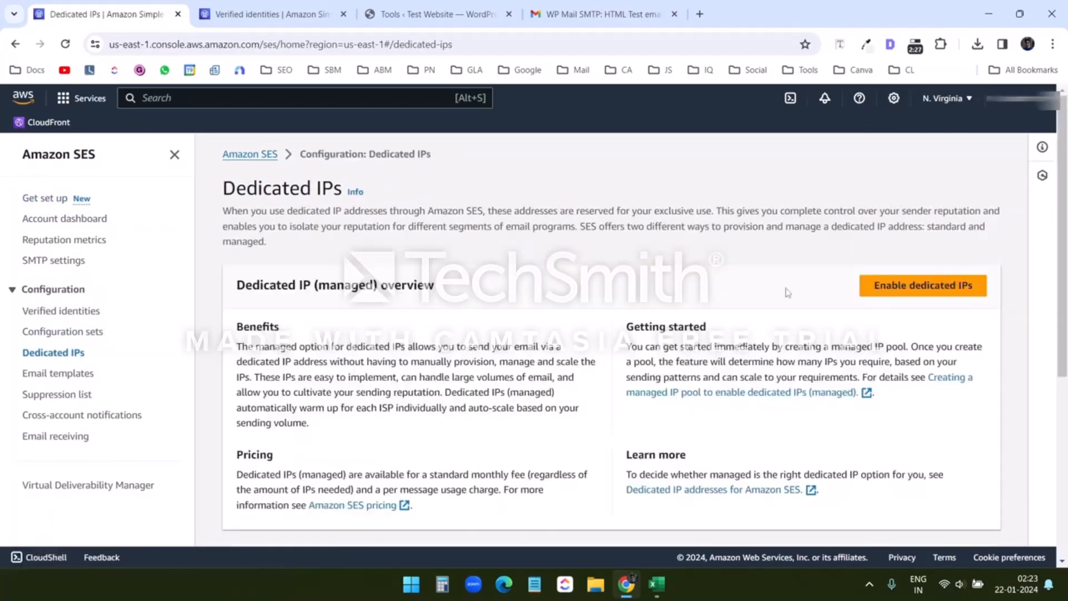
scroll(760, 304, "down", 4)
scroll(758, 306, "up", 4)
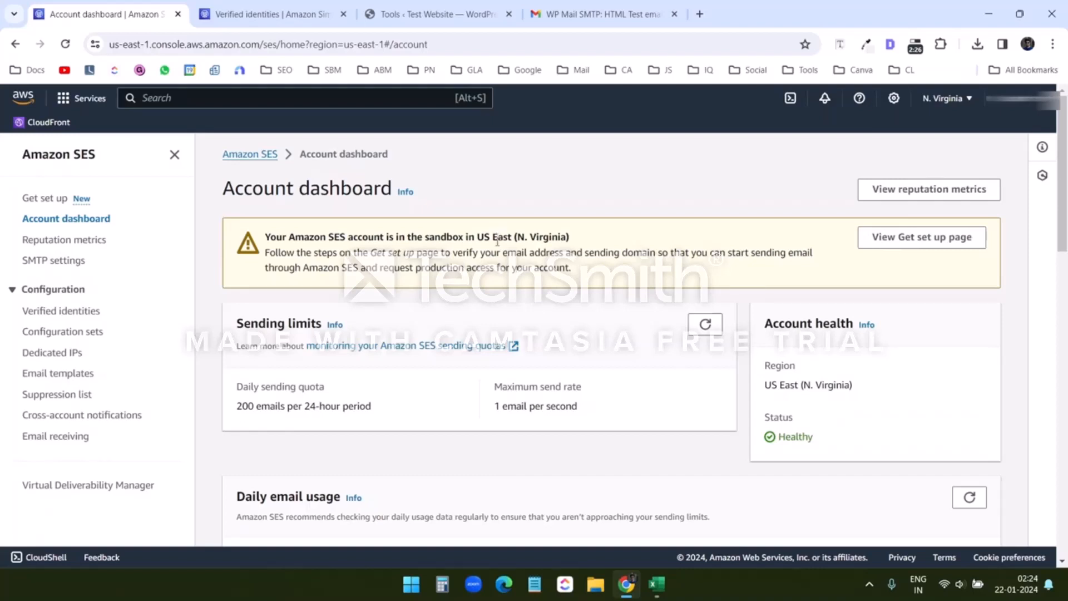
Step: Open the form for a new SES identity, choose Domain as its type and review the domain and DKIM verification options
left_click(67, 269)
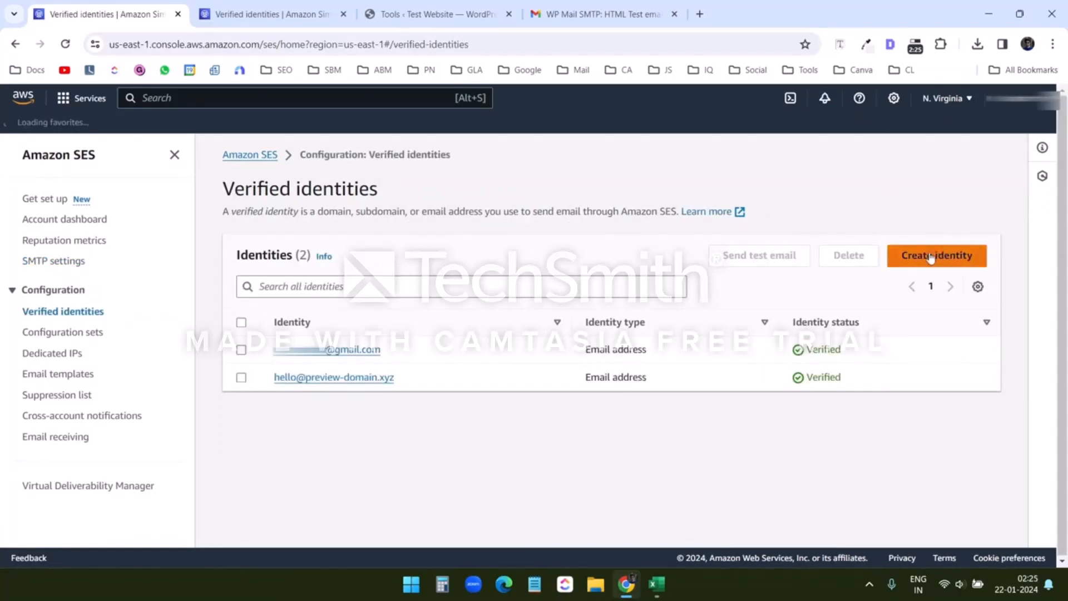
left_click(931, 258)
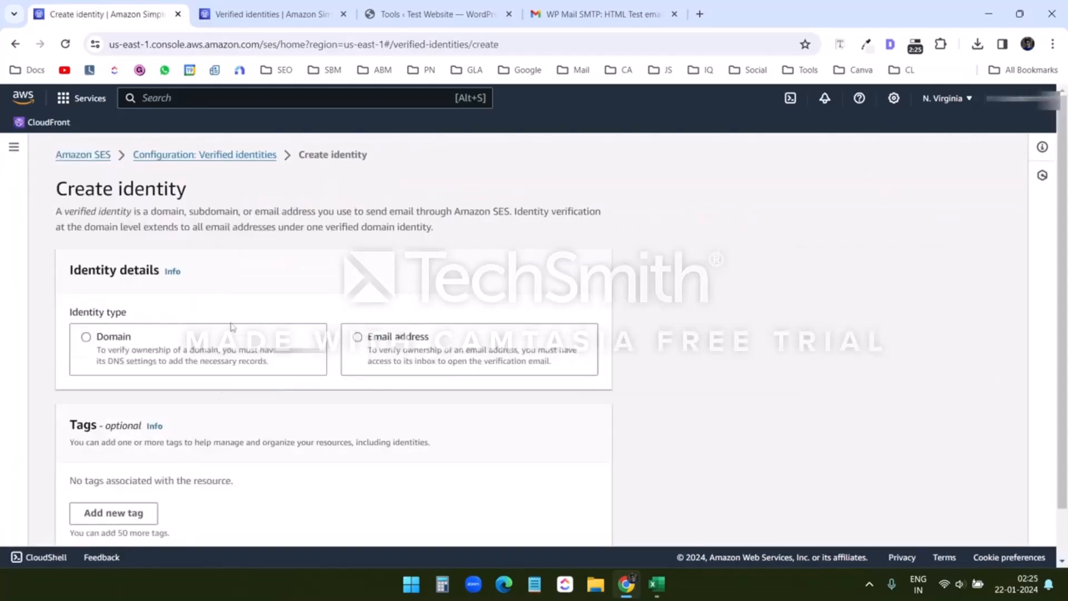
left_click(86, 337)
scroll(245, 336, "down", 3)
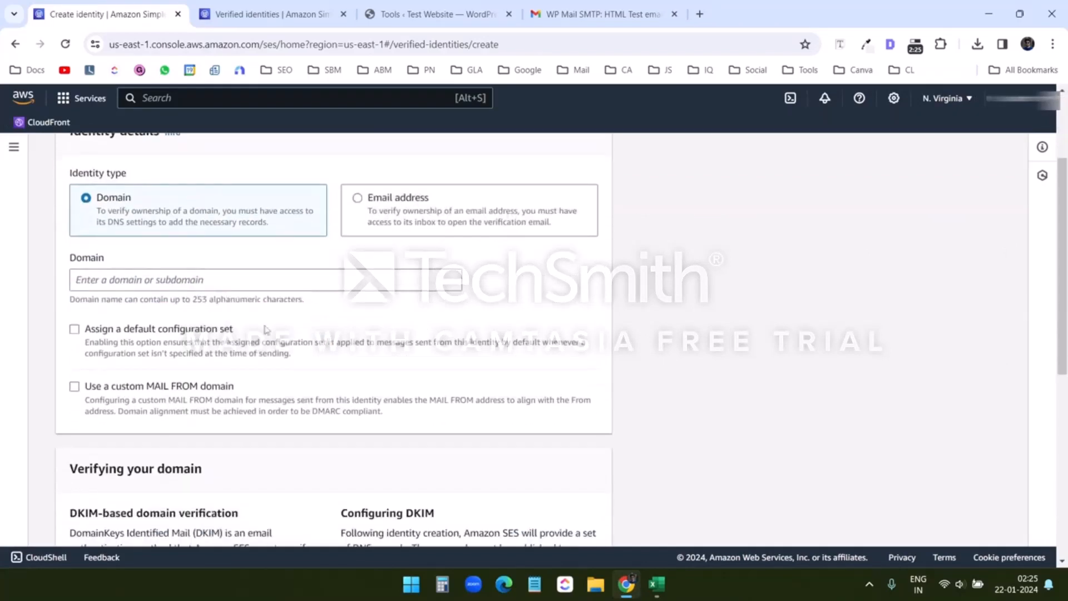
scroll(267, 329, "down", 5)
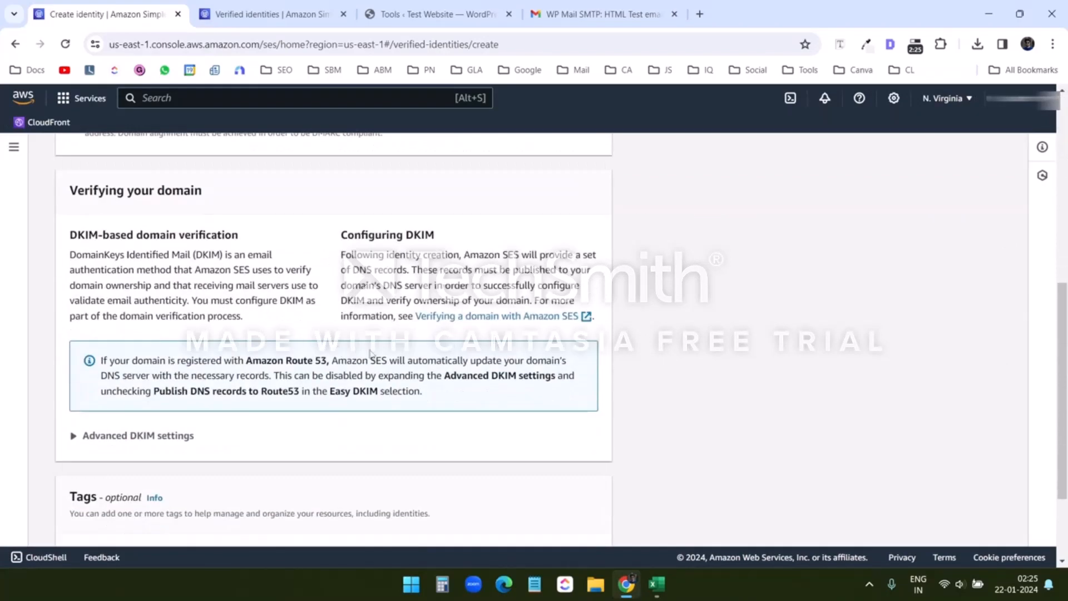
scroll(490, 337, "down", 3)
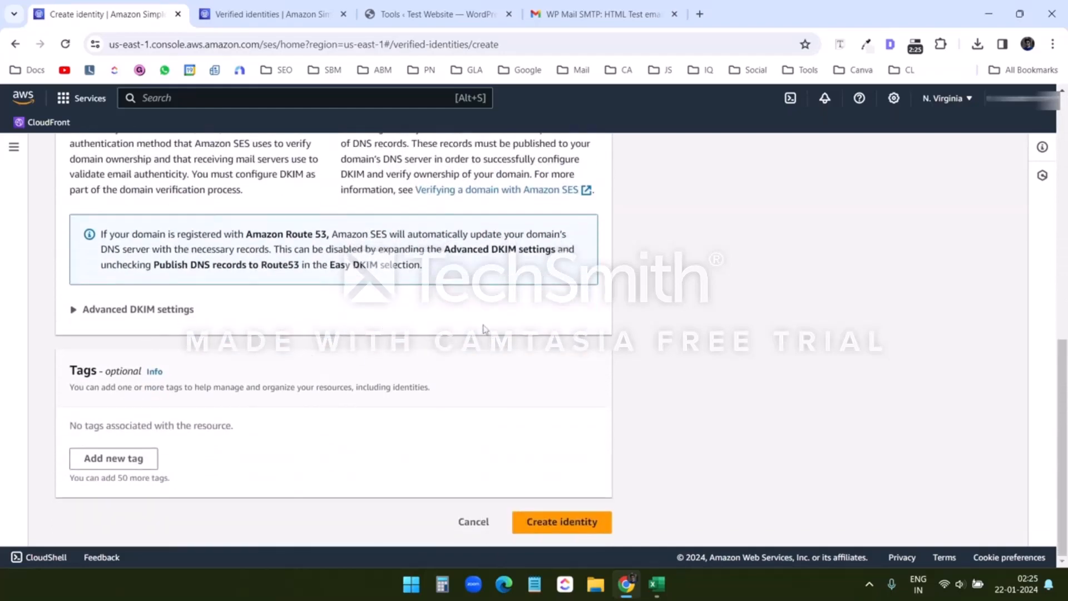